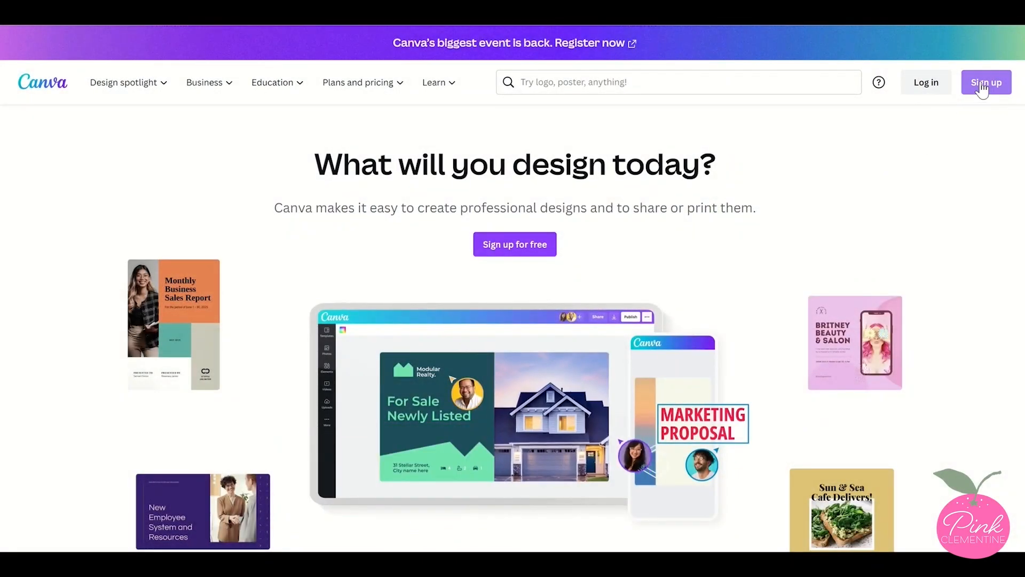
Open the shared lion Certificate of Achievement template as a new design and collapse the side panel
click(983, 85)
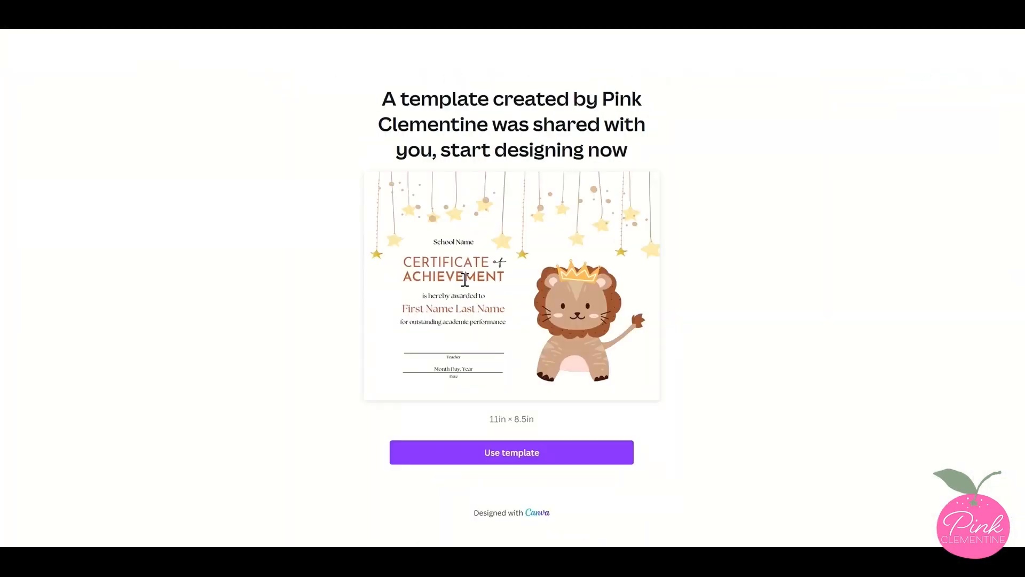
click(428, 456)
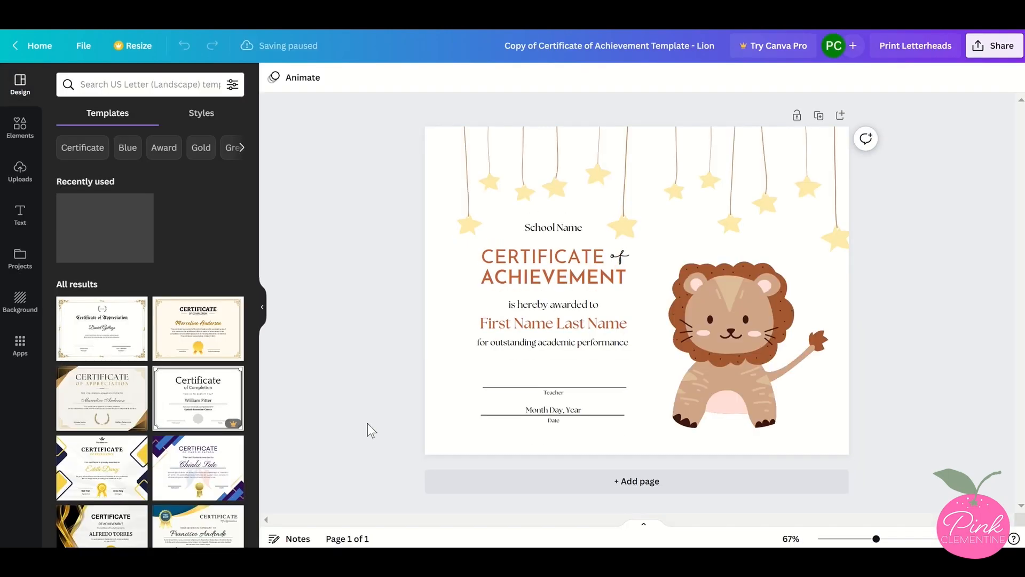
click(261, 308)
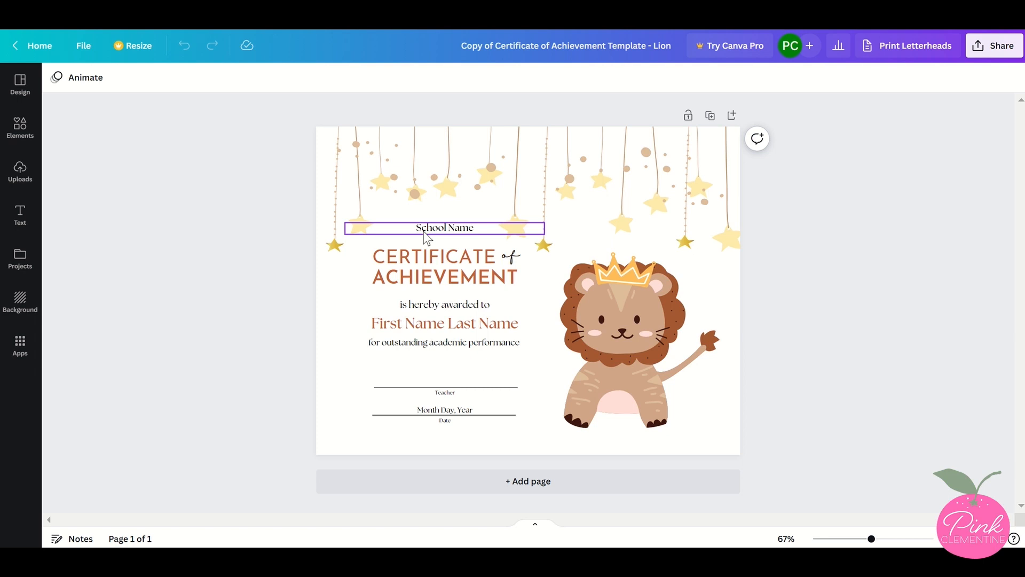
Replace the School Name placeholder with "Pink Clementine Elementary School"
scroll(424, 231, up, 5)
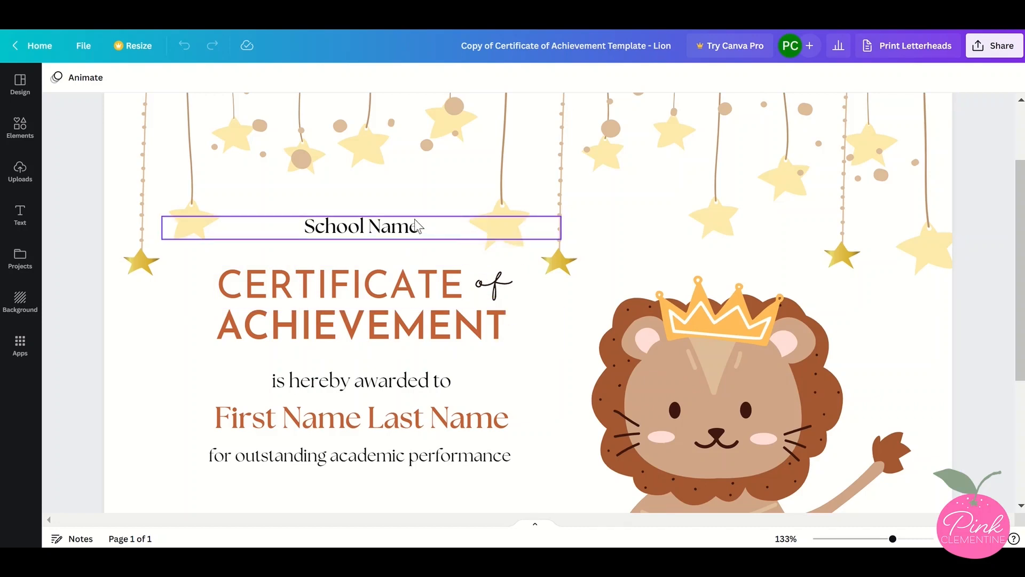
double_click(393, 230)
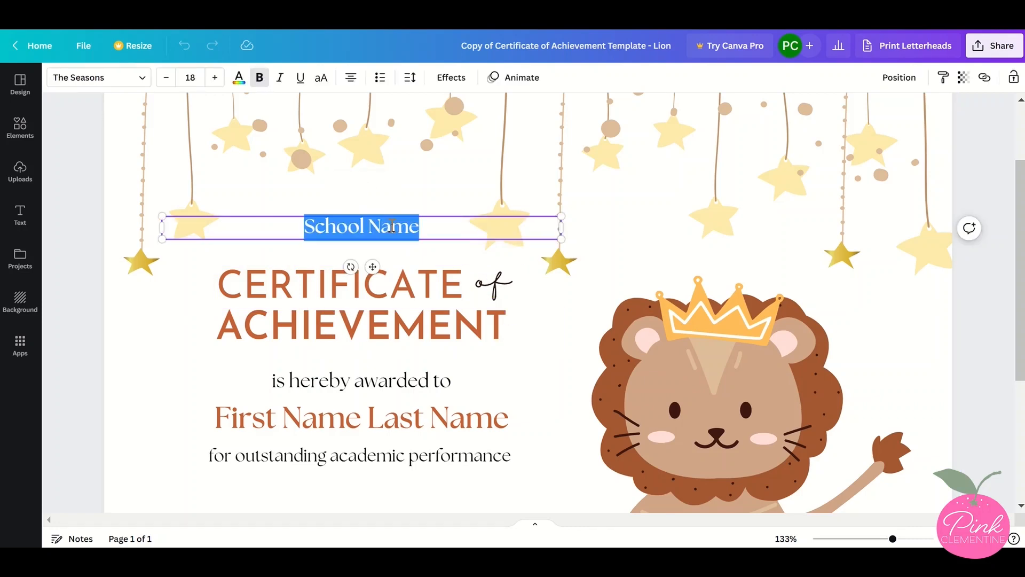
text(Pink Cl)
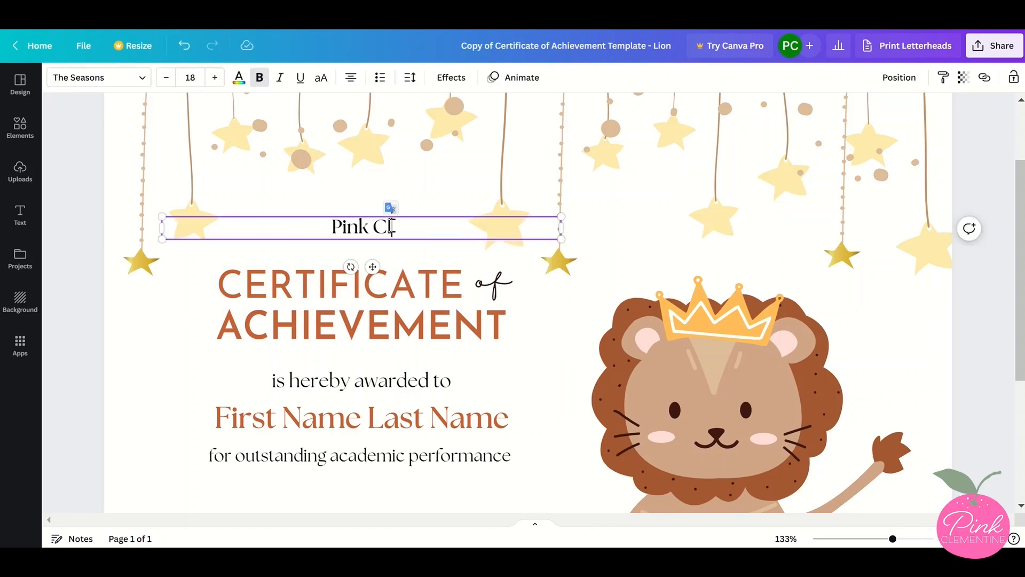
text(ementine Elementary)
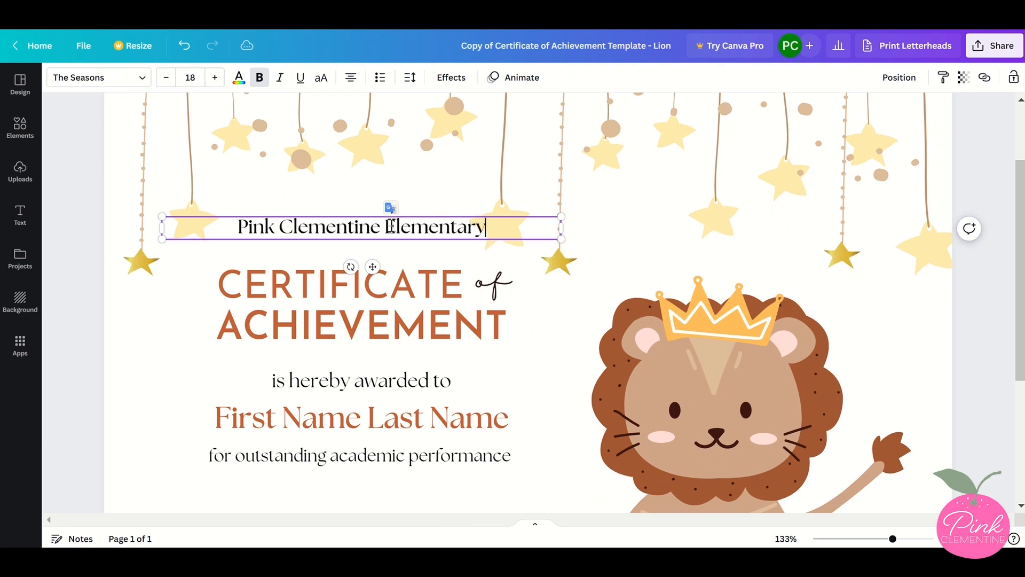
text( School)
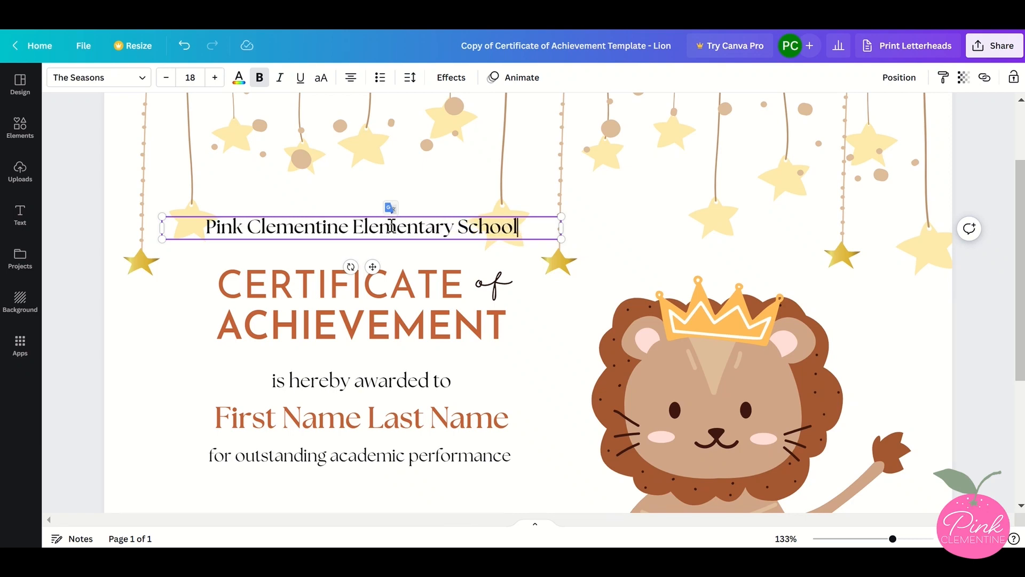
Replace the First Name Last Name placeholder with the student's full name
scroll(390, 214, down, 3)
click(368, 326)
click(367, 326)
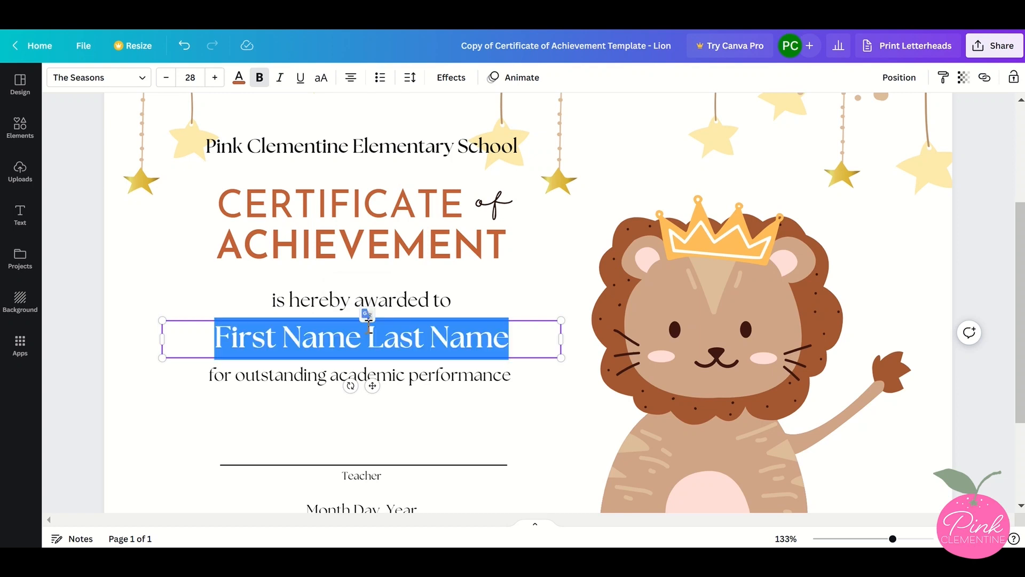
text(Avery Thompson)
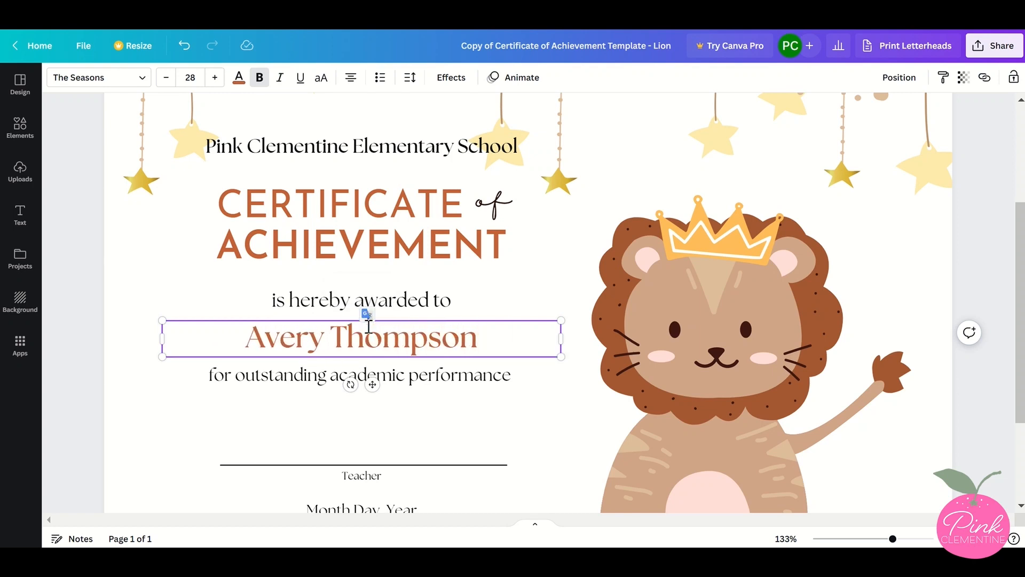
Replace the Month Day, Year placeholder above Date with "January 1, 2023"
scroll(368, 321, down, 3)
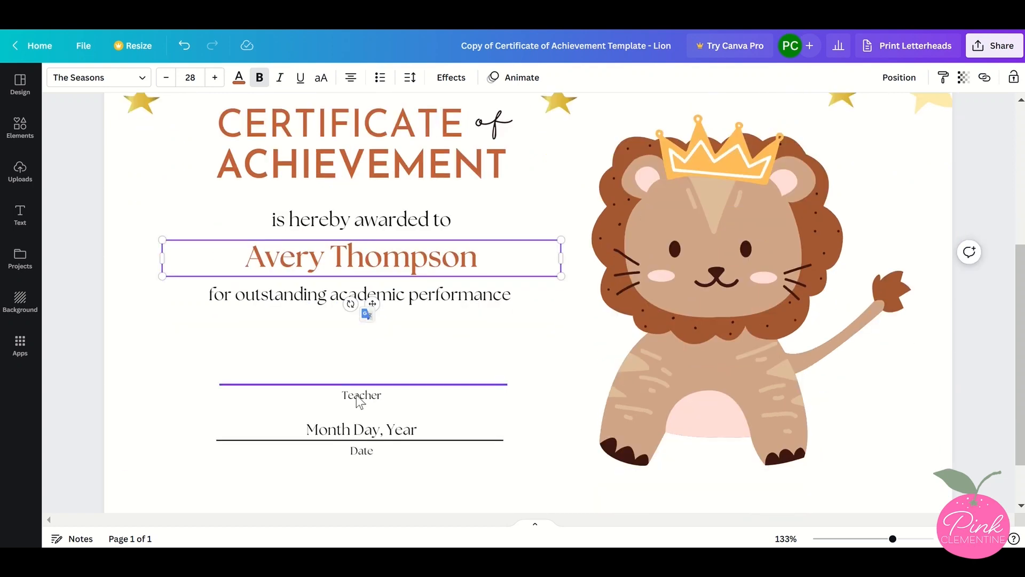
double_click(348, 432)
text(Jan)
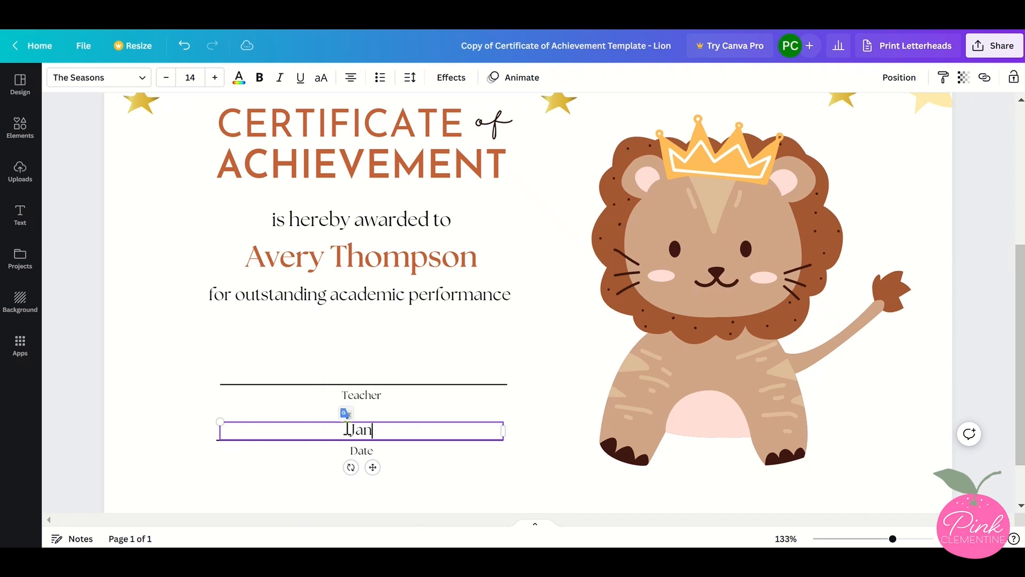
text(uary 1, 2023)
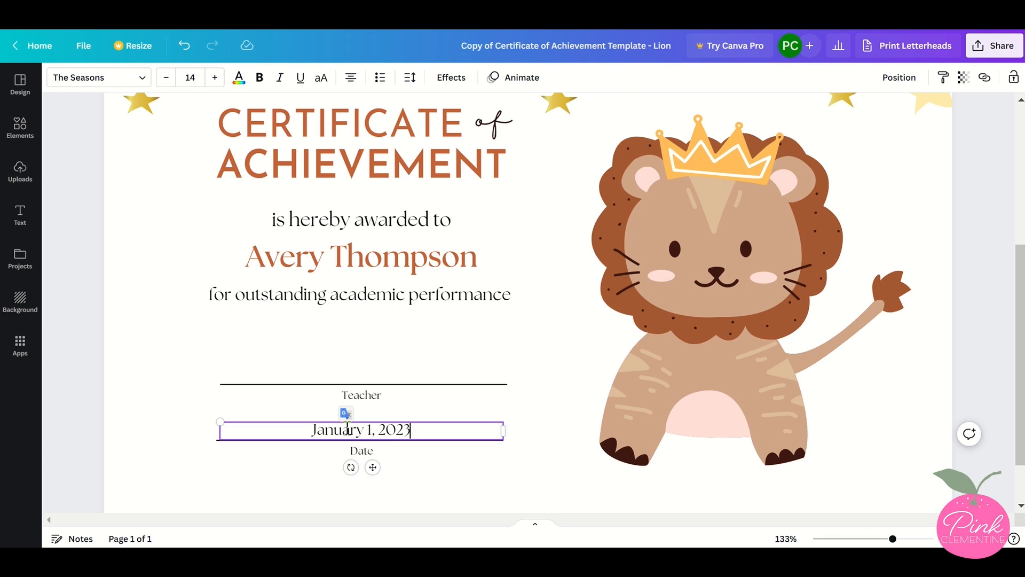
Change the title word ACHIEVEMENT to EXCELLENCE
scroll(348, 429, down, 2)
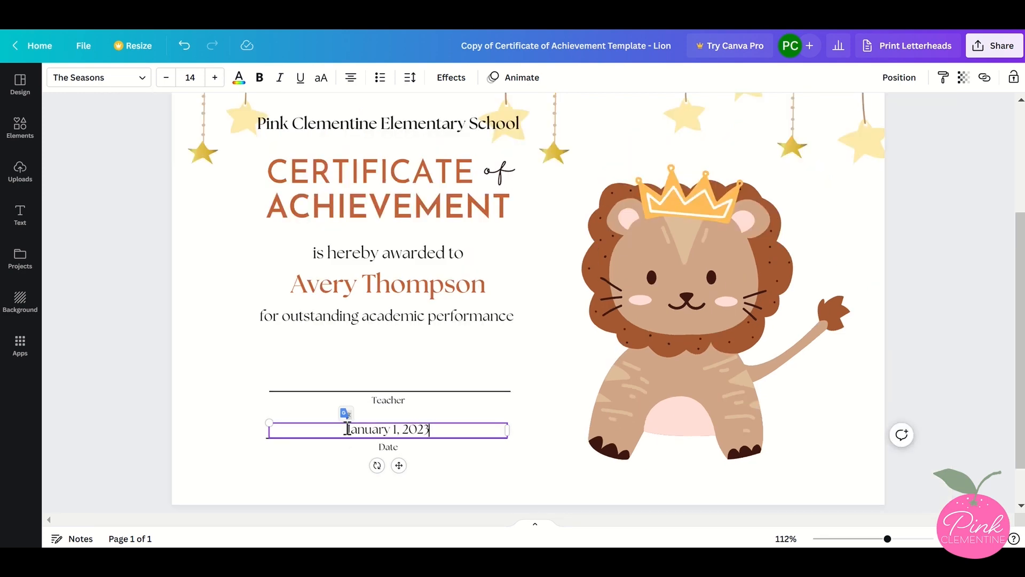
scroll(347, 429, down, 2)
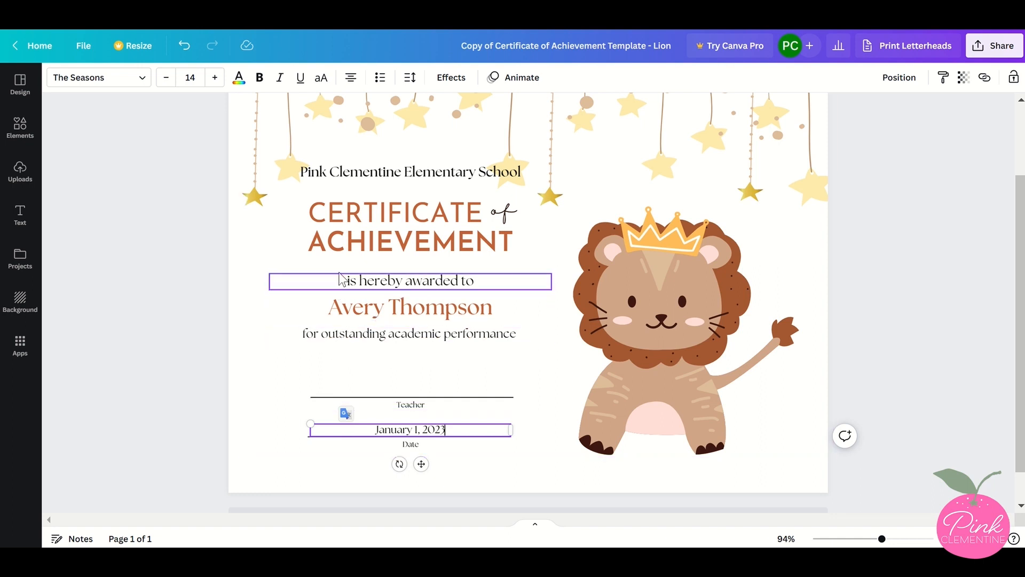
double_click(344, 231)
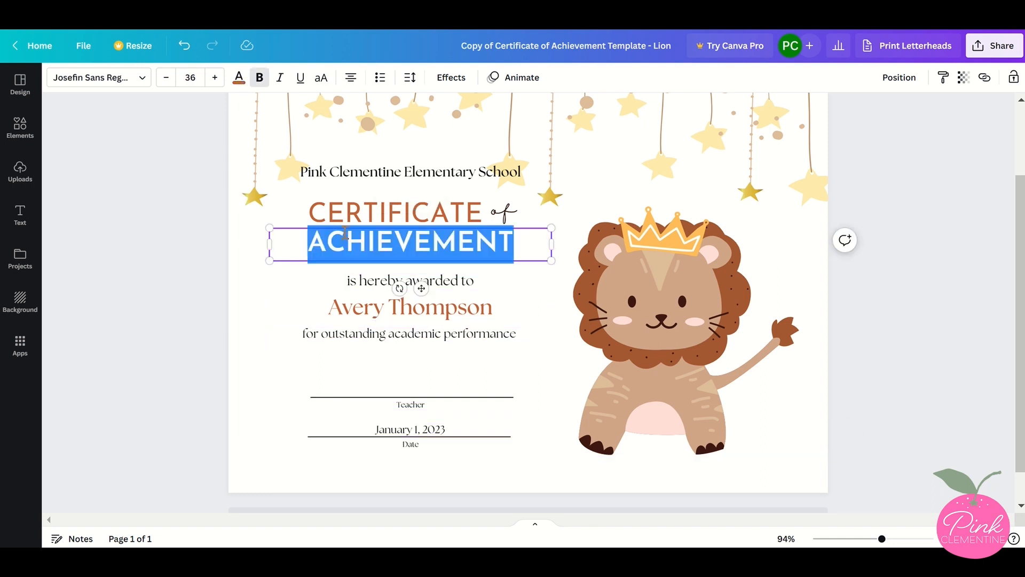
text(EXCEL)
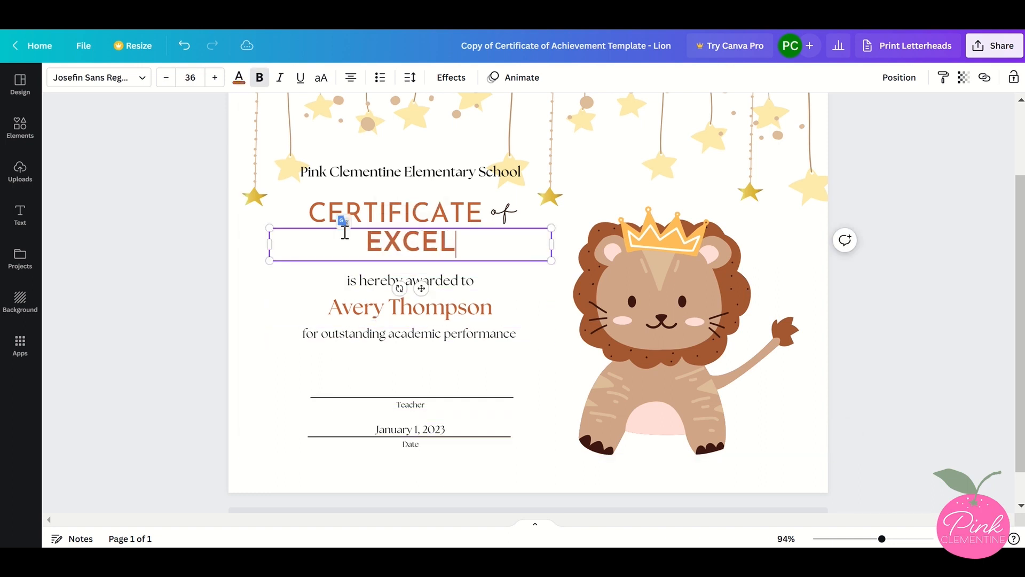
text(LENCE)
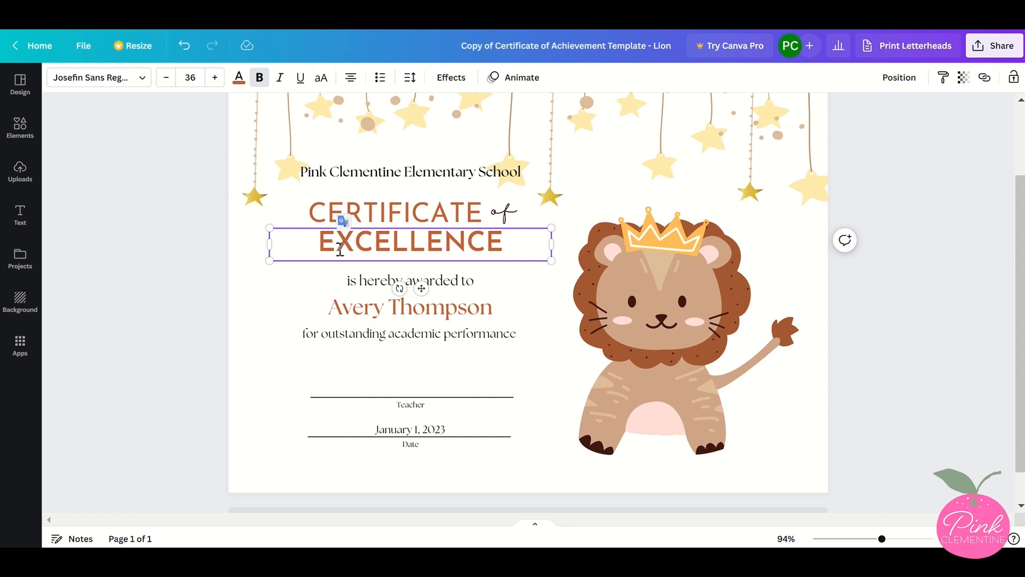
Review the font size, font and colour options for the recipient's name without changing them
click(331, 308)
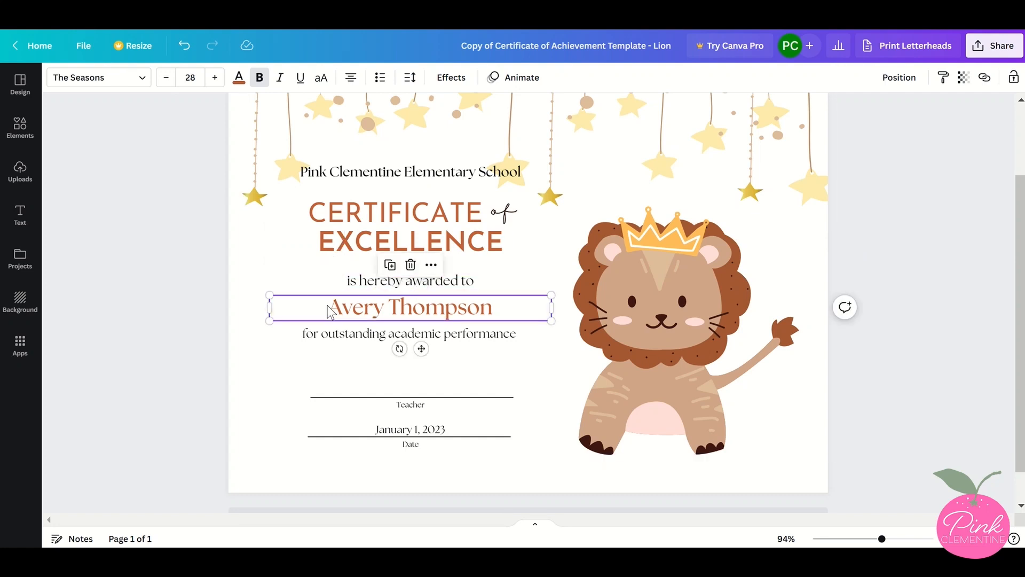
click(190, 78)
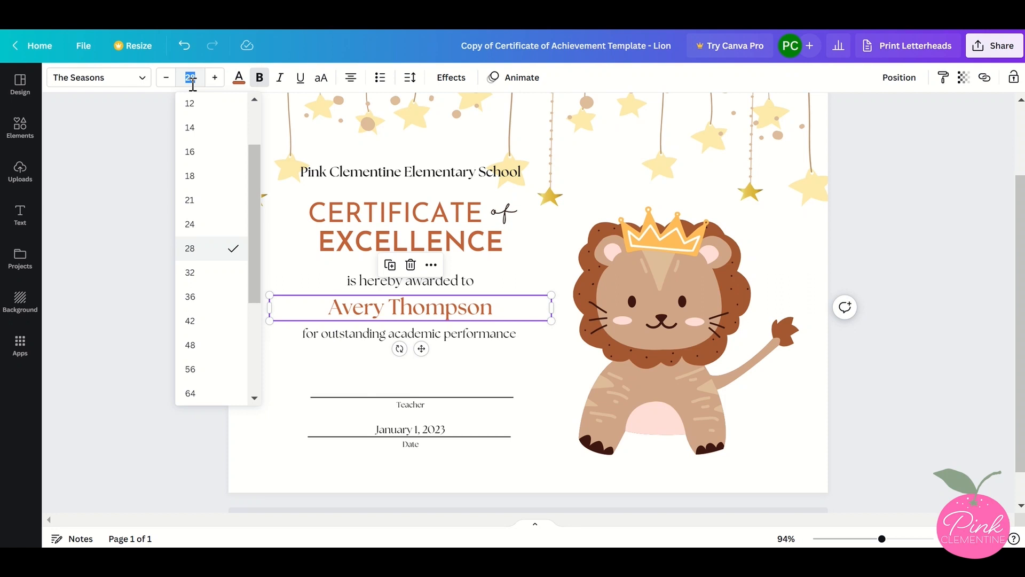
click(143, 81)
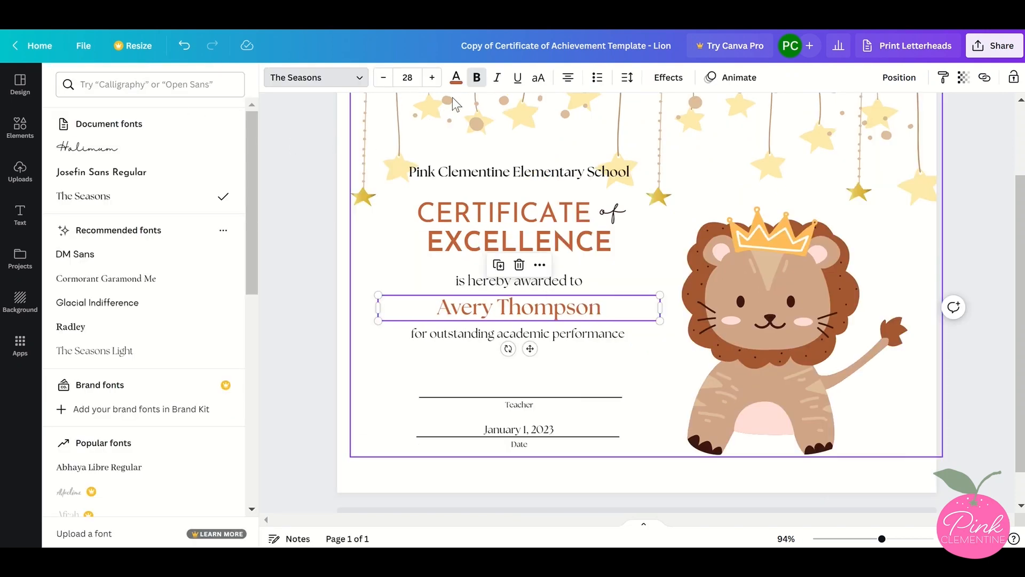
click(456, 76)
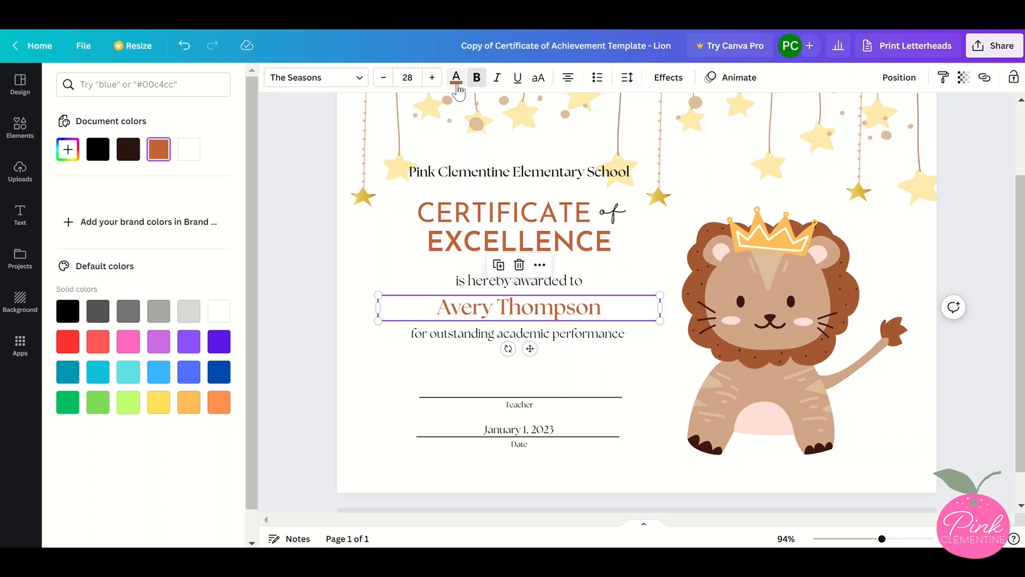
click(283, 151)
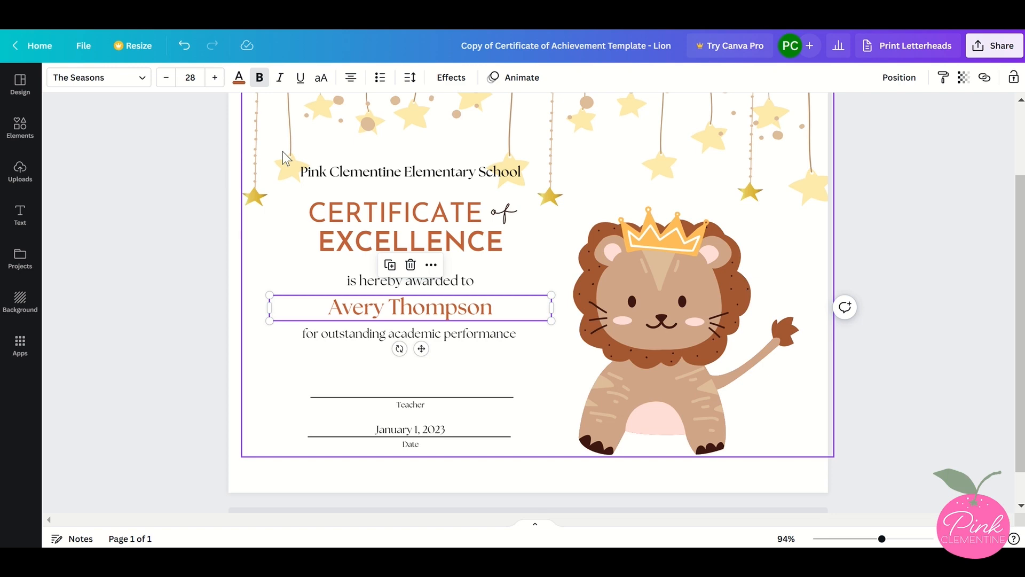
click(197, 171)
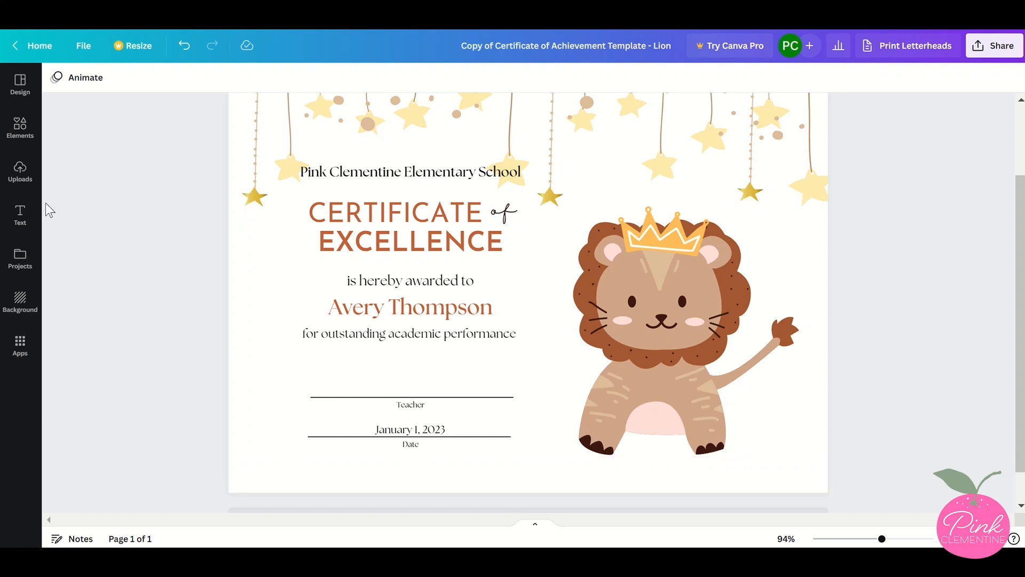
Upload the signature image file and insert it into the certificate
click(22, 187)
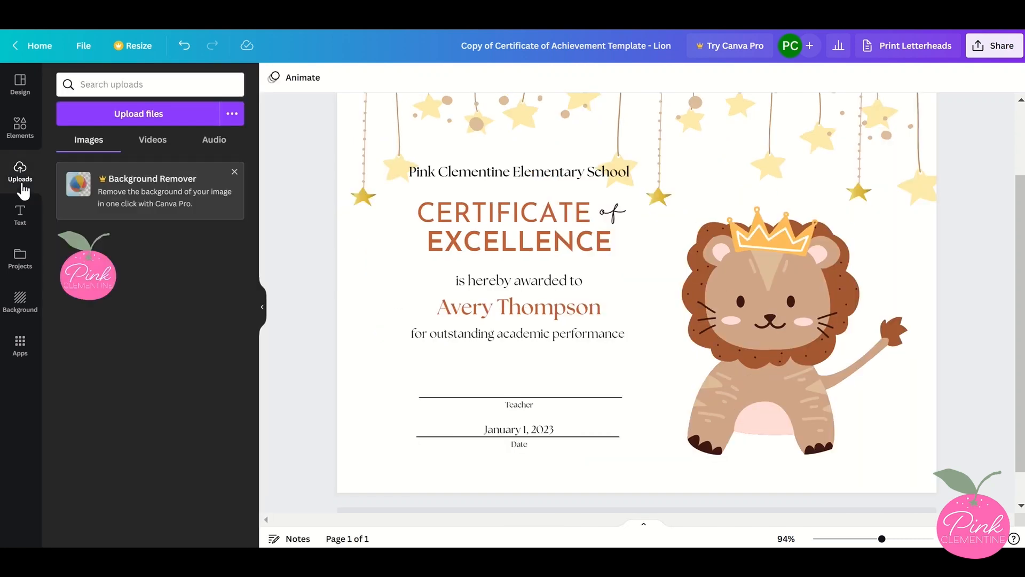
click(59, 121)
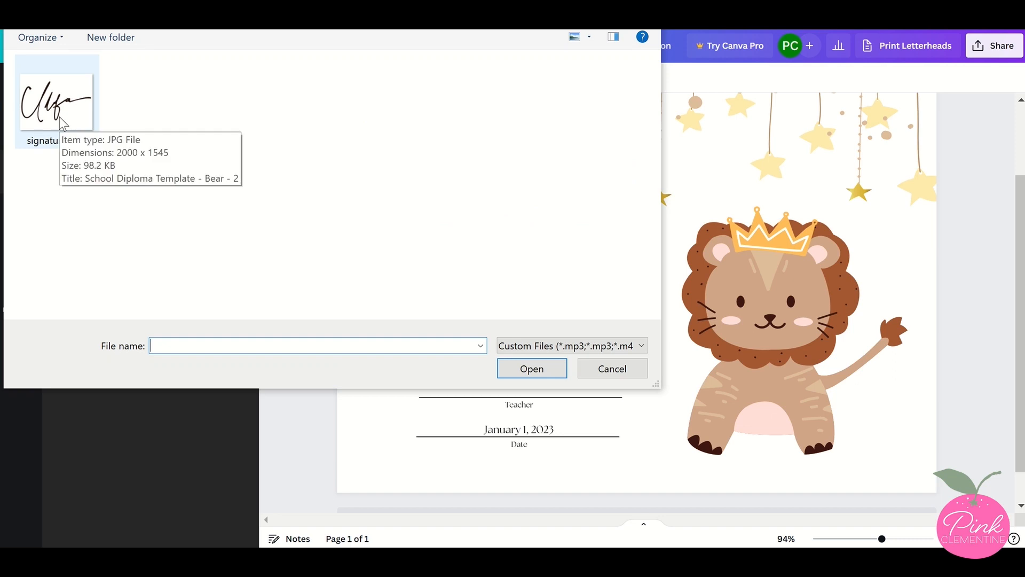
double_click(59, 119)
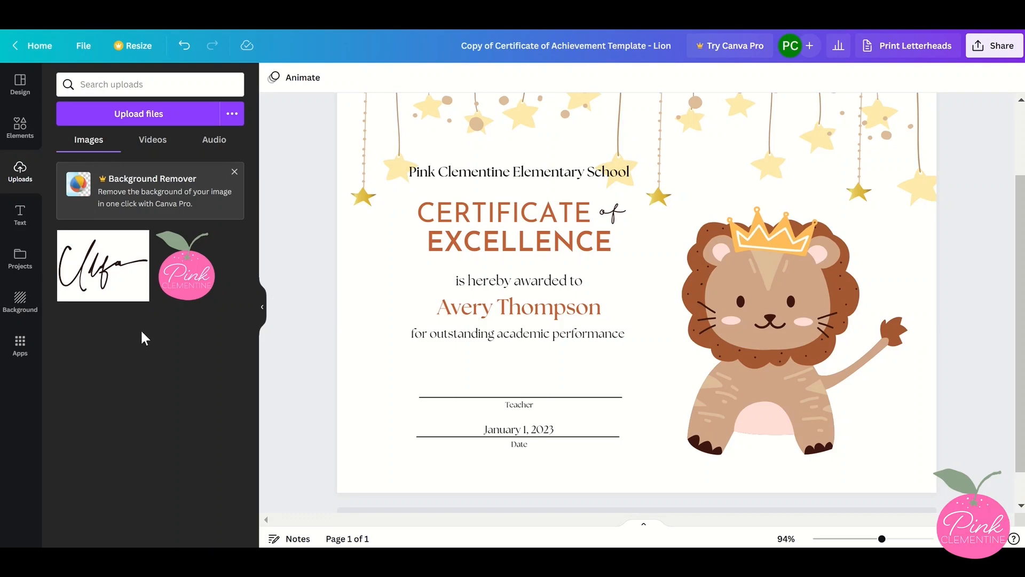
mouse_move(127, 293)
click(127, 292)
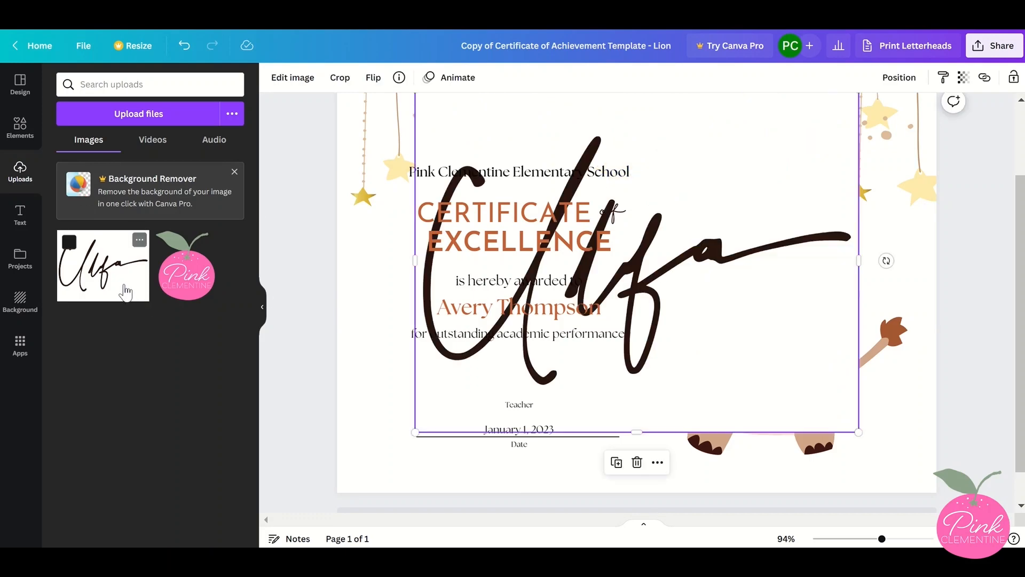
Shrink the signature to about 1.3 in wide and place it on the Teacher line
click(263, 314)
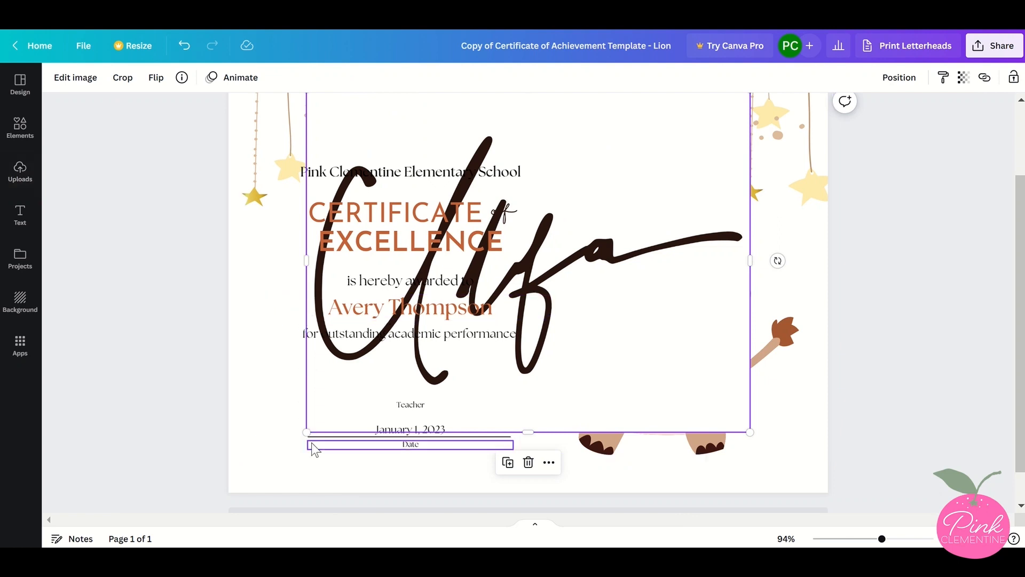
drag(307, 432, 583, 217)
mouse_move(706, 143)
mouse_down()
mouse_move(506, 301)
mouse_move(380, 379)
mouse_move(371, 409)
mouse_up()
drag(372, 340, 372, 348)
drag(370, 463, 371, 452)
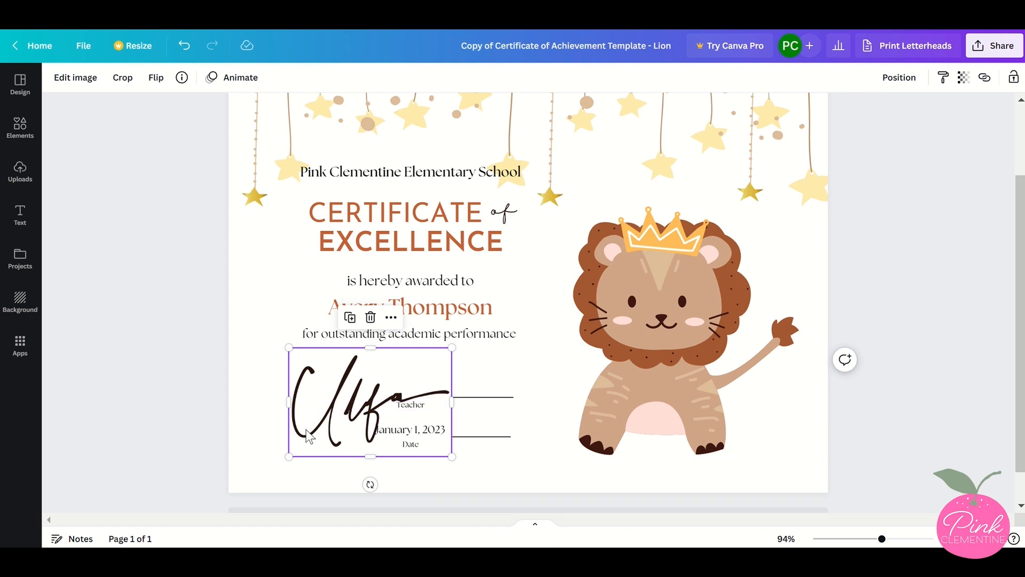
mouse_move(308, 435)
mouse_down()
mouse_move(314, 410)
mouse_move(352, 406)
mouse_up()
drag(497, 325, 394, 388)
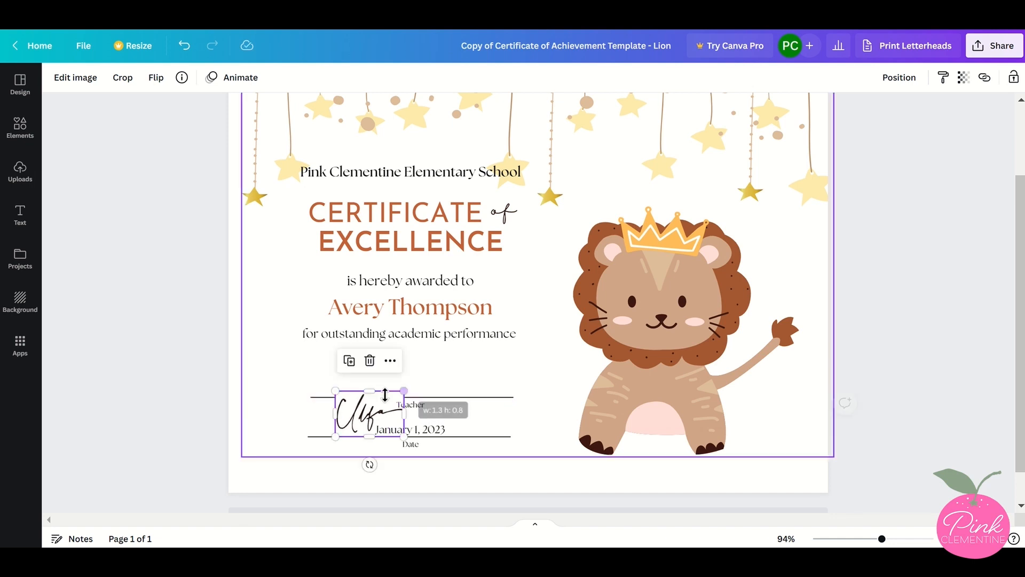
drag(358, 420, 380, 390)
drag(394, 380, 398, 384)
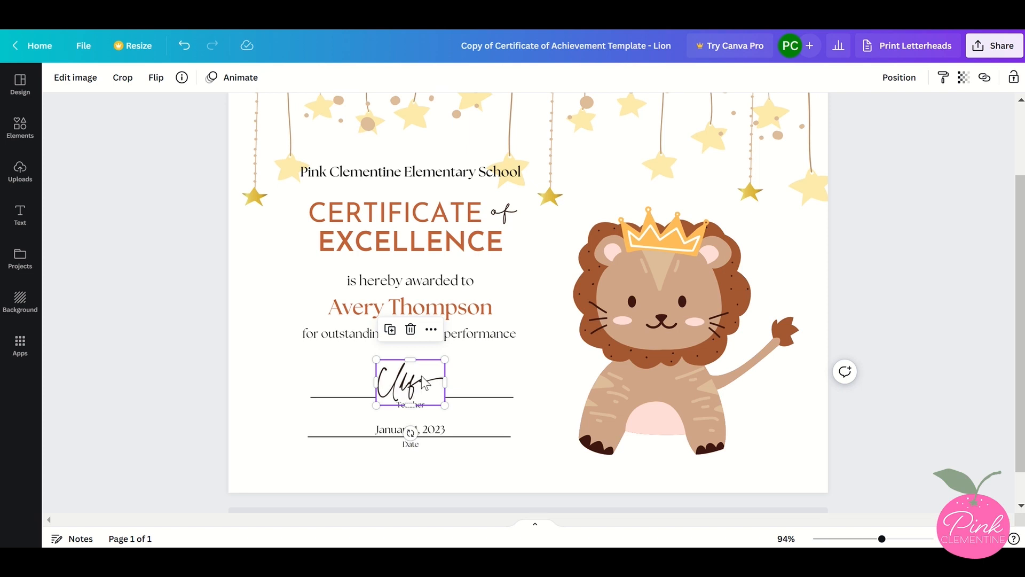
Send the signature image one layer backward, then deselect it
click(891, 85)
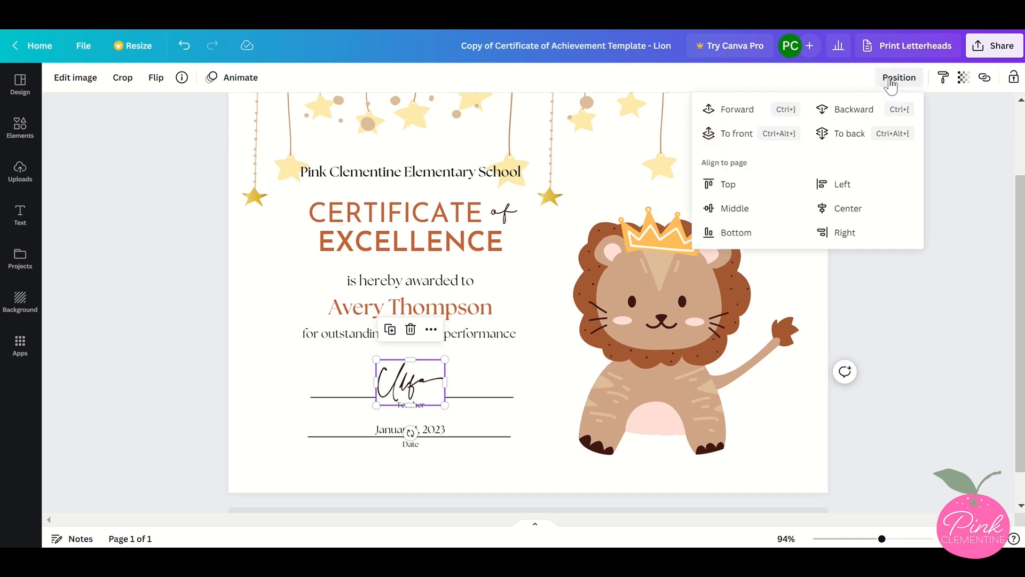
click(876, 112)
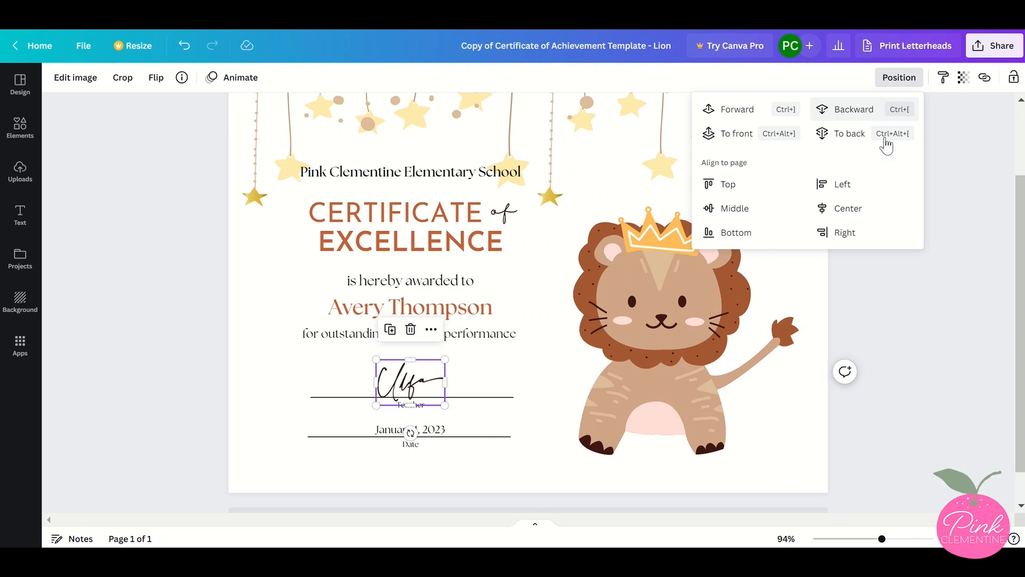
click(894, 318)
click(892, 323)
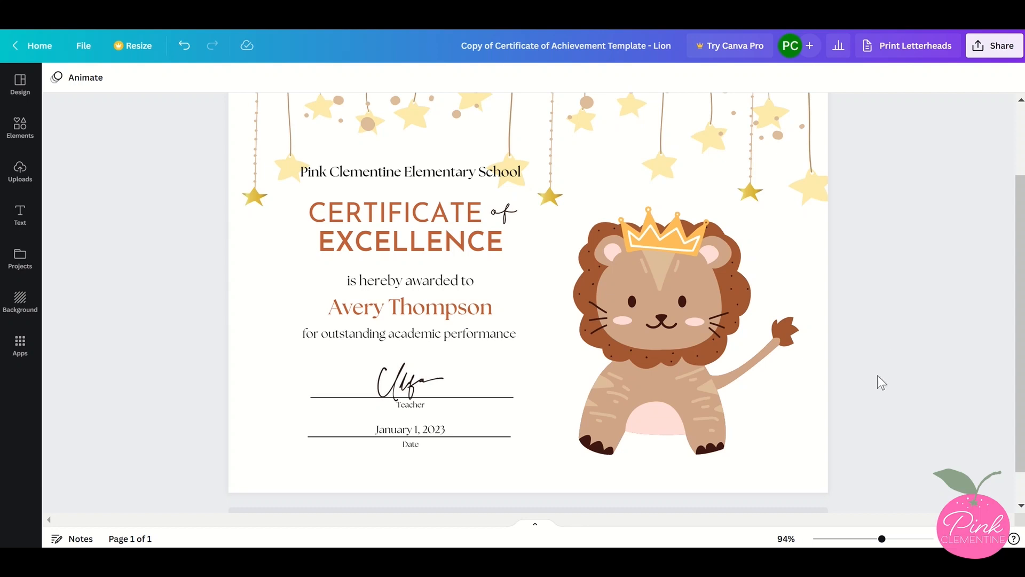
Zoom in to inspect the signature and date area
drag(882, 540, 919, 540)
scroll(603, 407, down, 8)
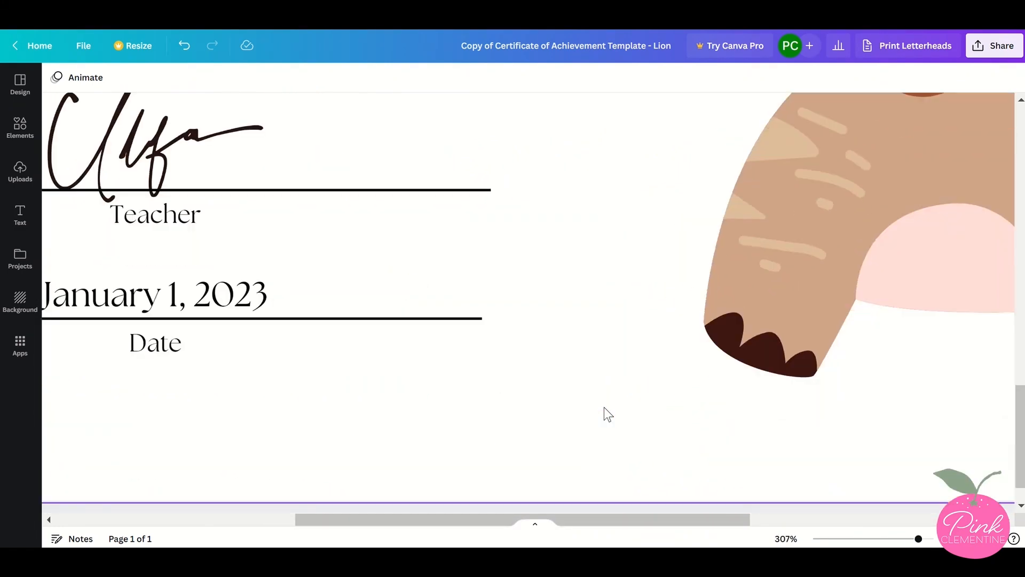
Browse the Elements panel's categories and the full Photos collection
drag(488, 517, 405, 512)
scroll(405, 511, up, 2)
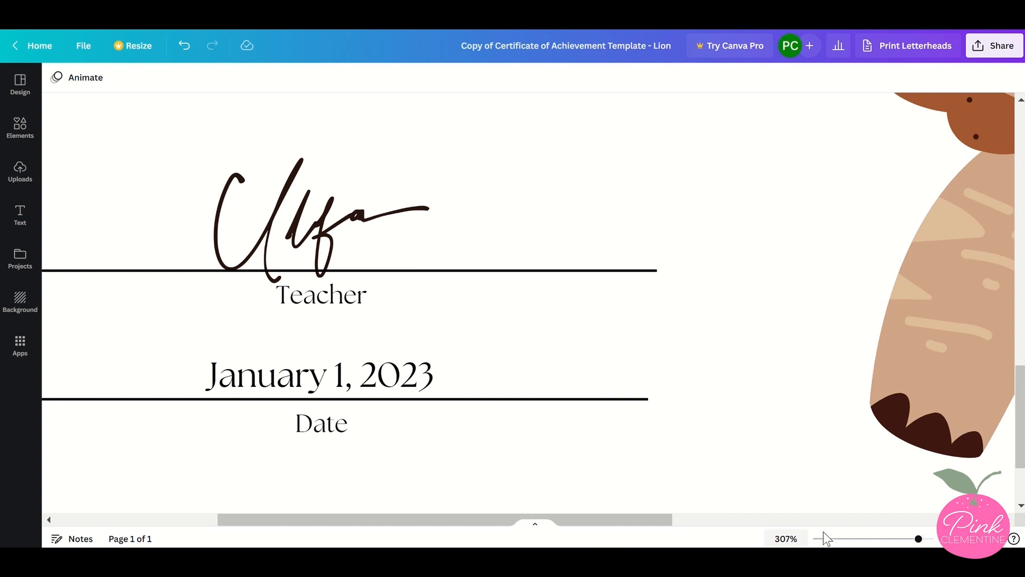
drag(919, 539, 870, 540)
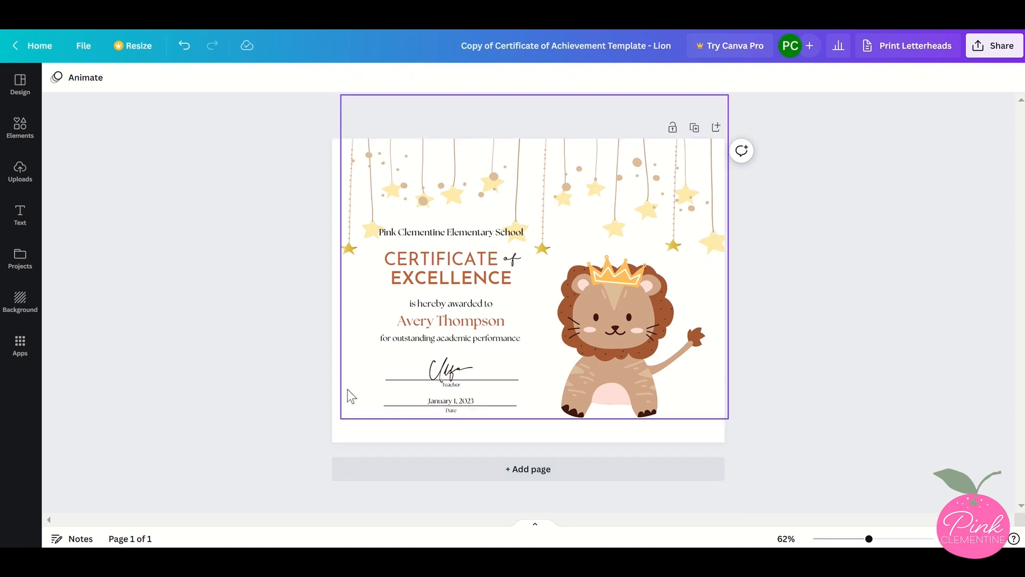
click(25, 142)
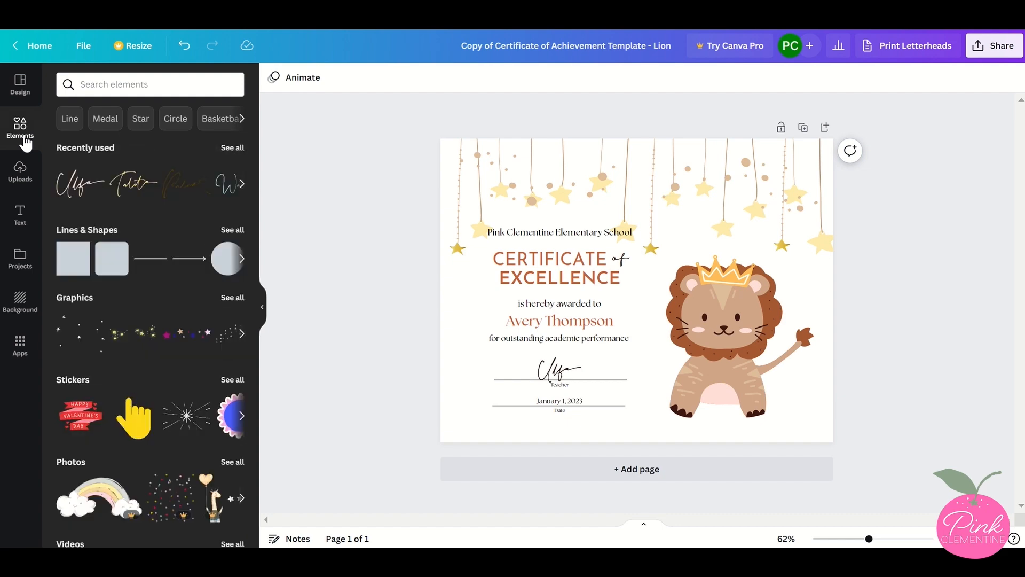
scroll(128, 191, down, 5)
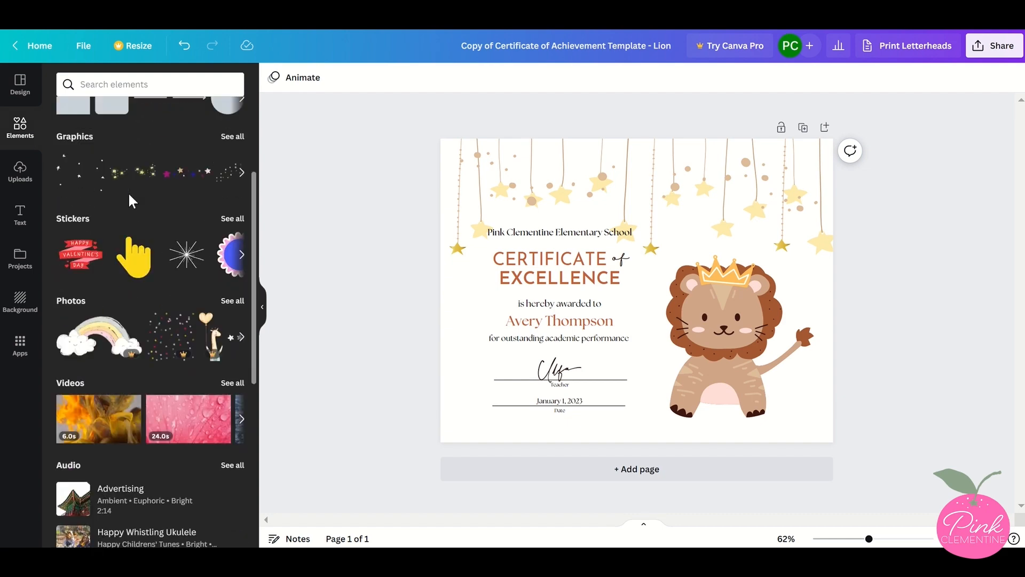
scroll(130, 201, down, 10)
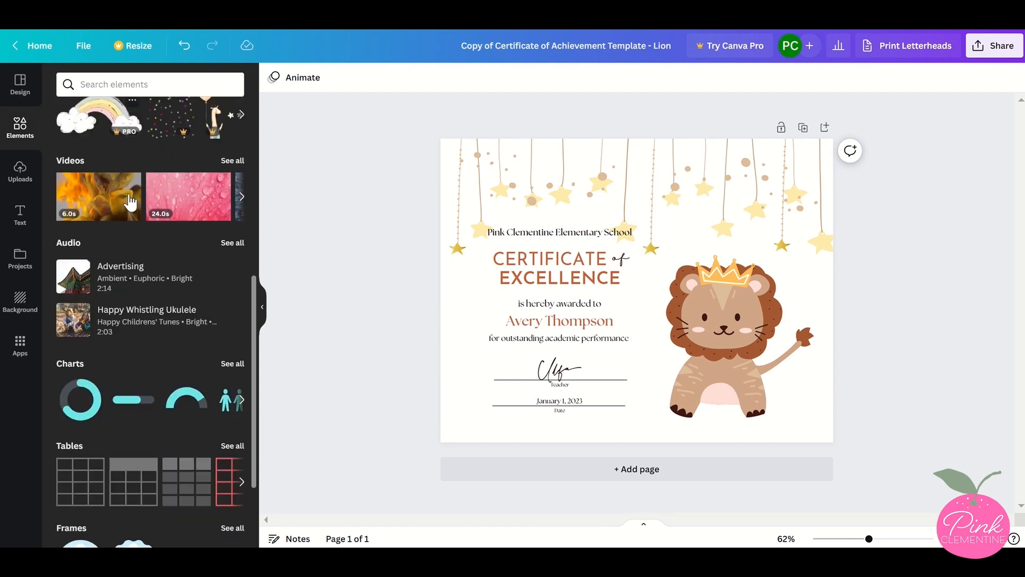
scroll(129, 202, down, 6)
scroll(128, 199, up, 8)
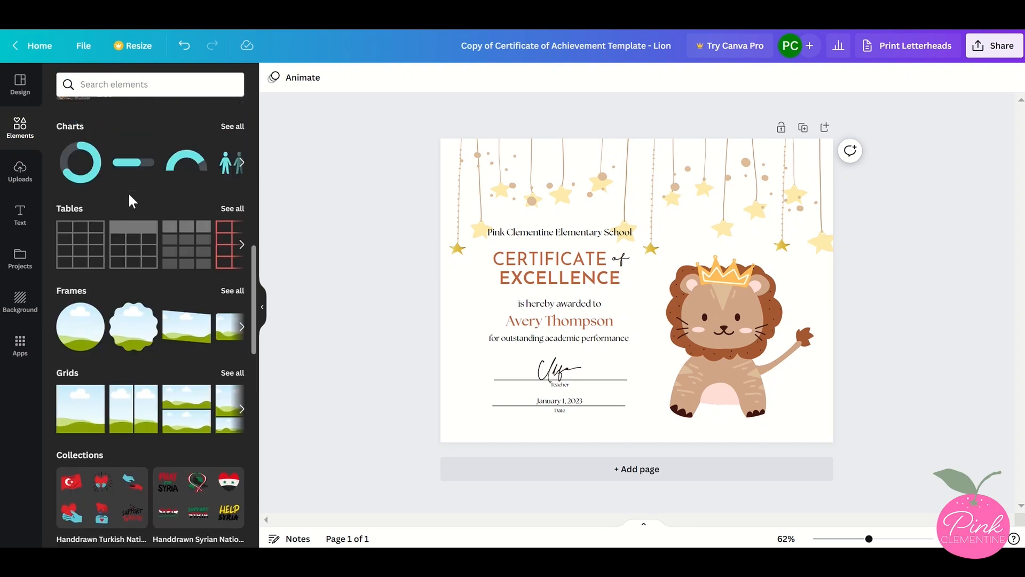
scroll(128, 200, up, 4)
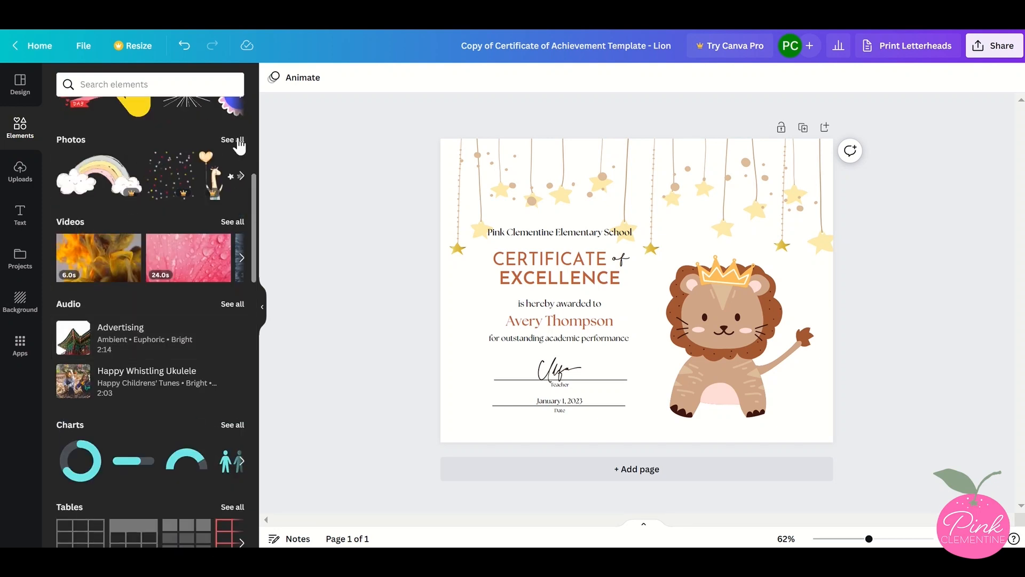
click(234, 140)
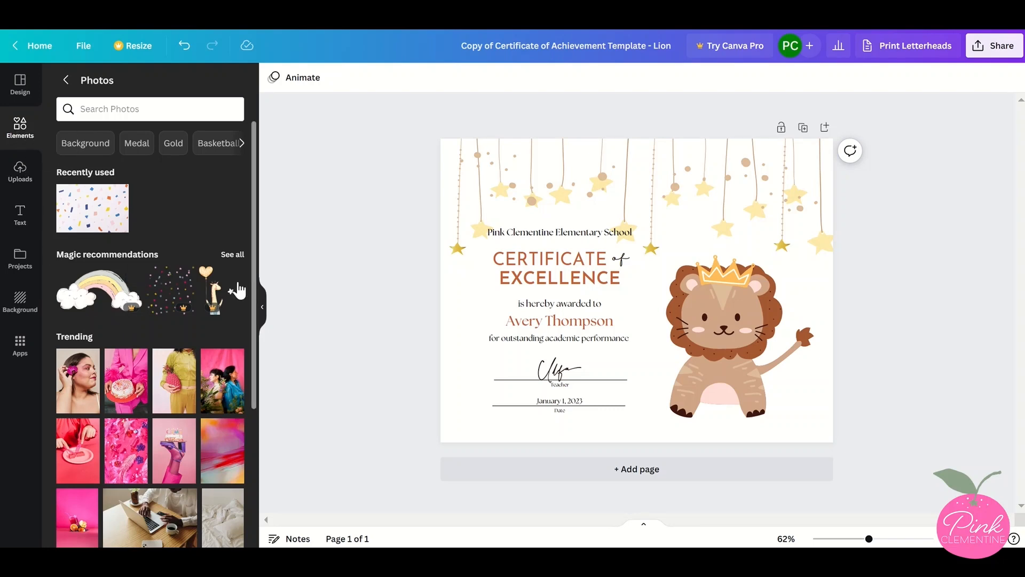
click(262, 307)
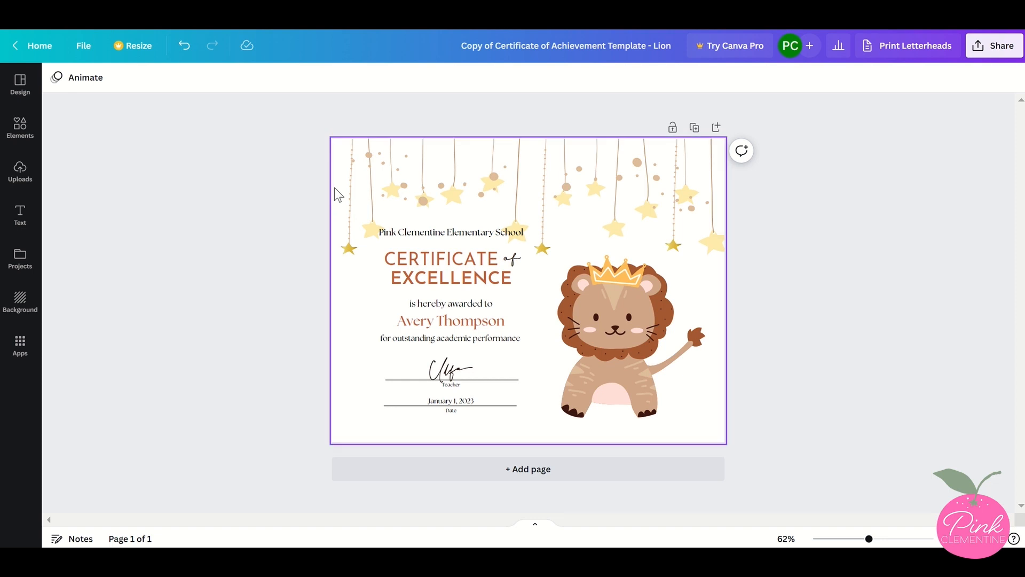
click(334, 187)
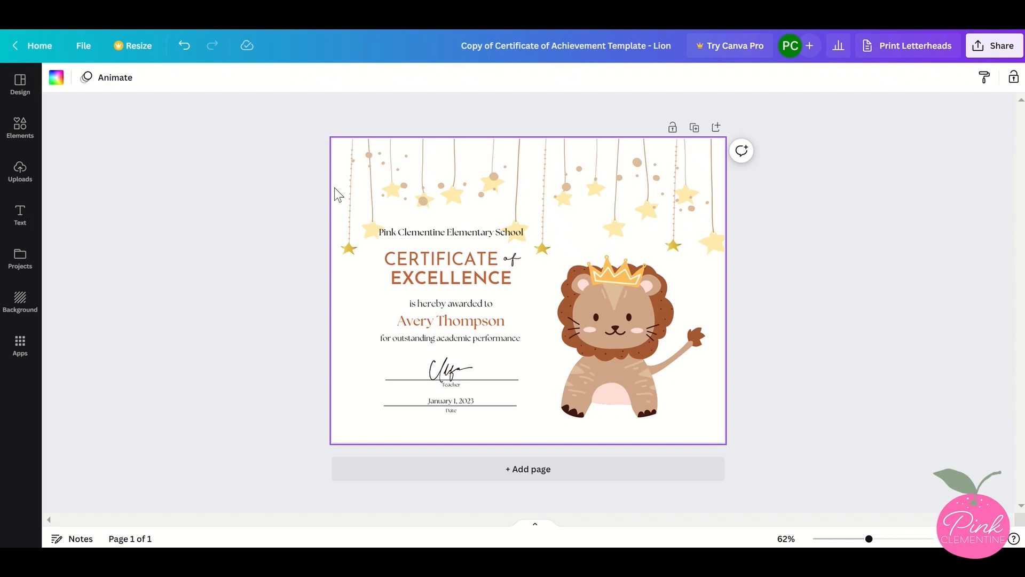
click(57, 78)
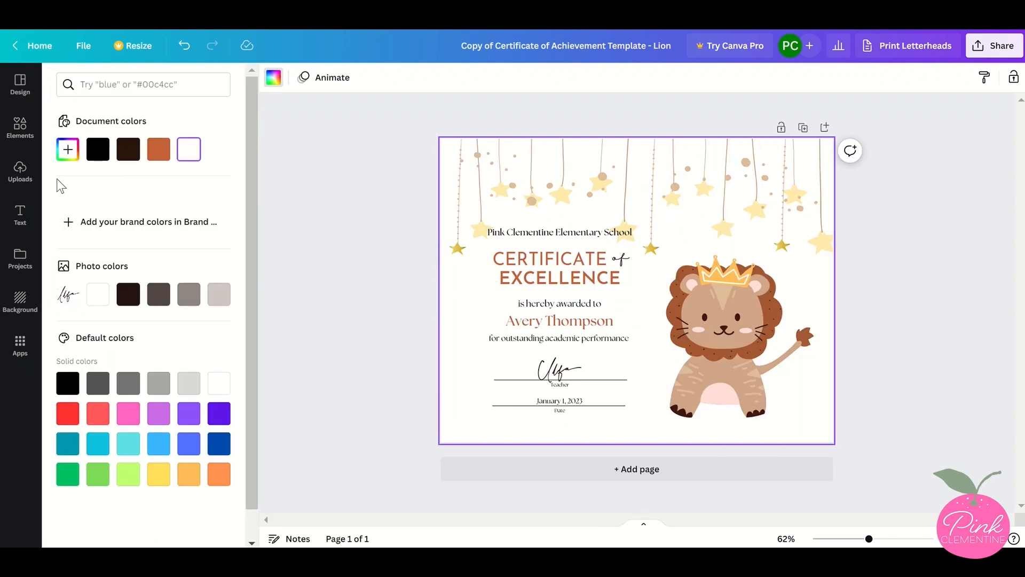
click(65, 157)
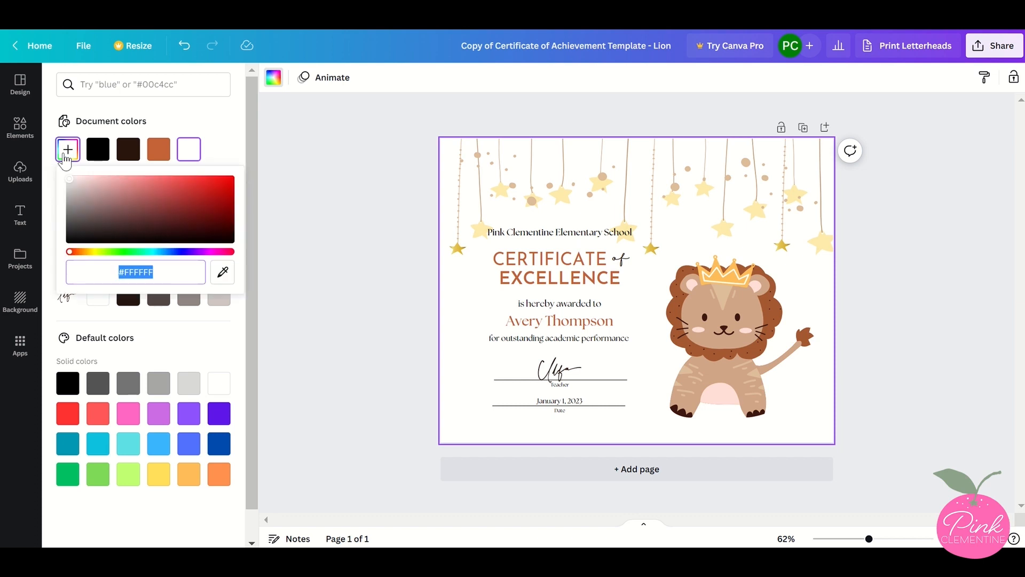
click(314, 232)
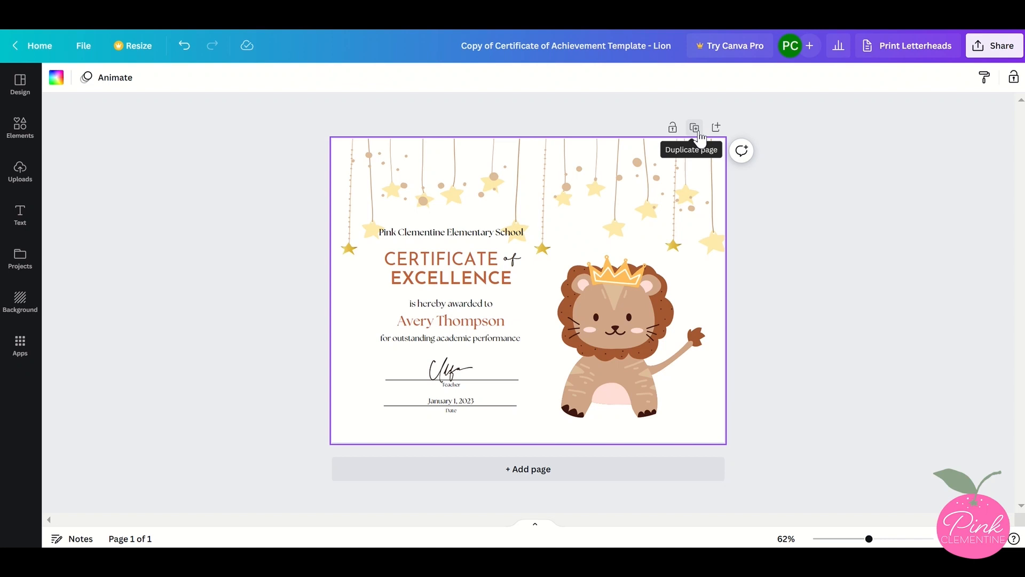
Duplicate the certificate page to create a second copy
click(695, 129)
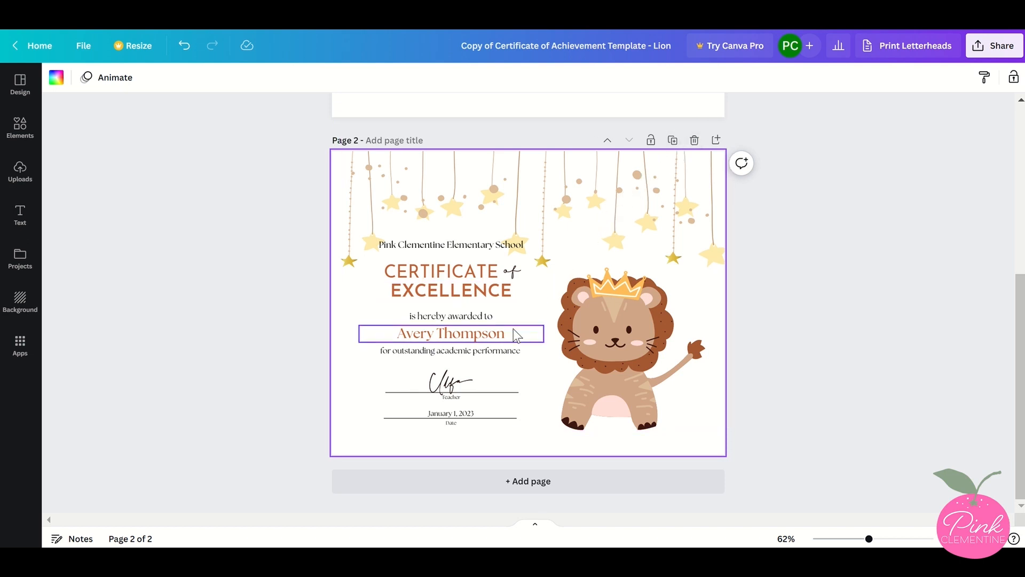
click(499, 334)
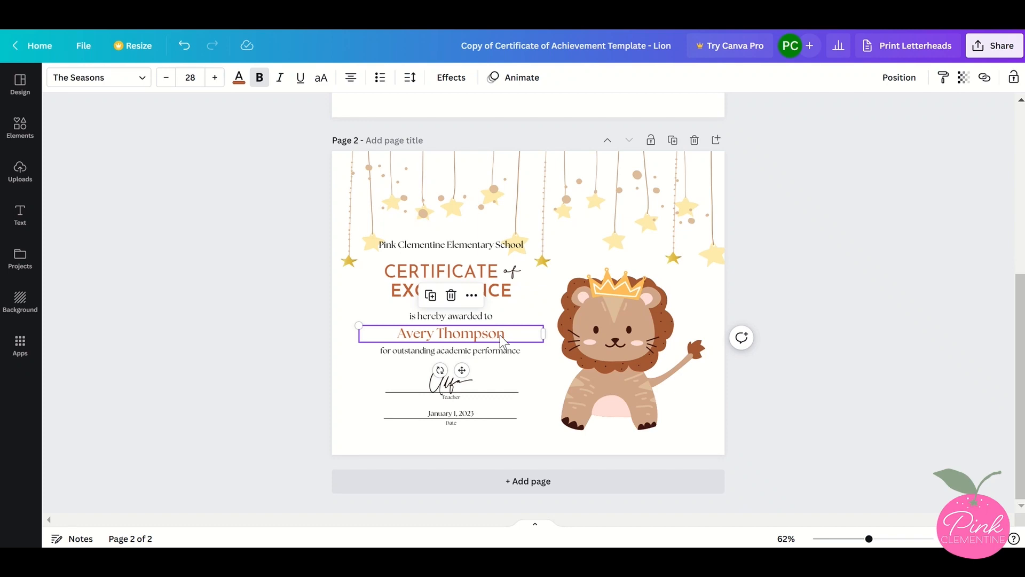
click(823, 325)
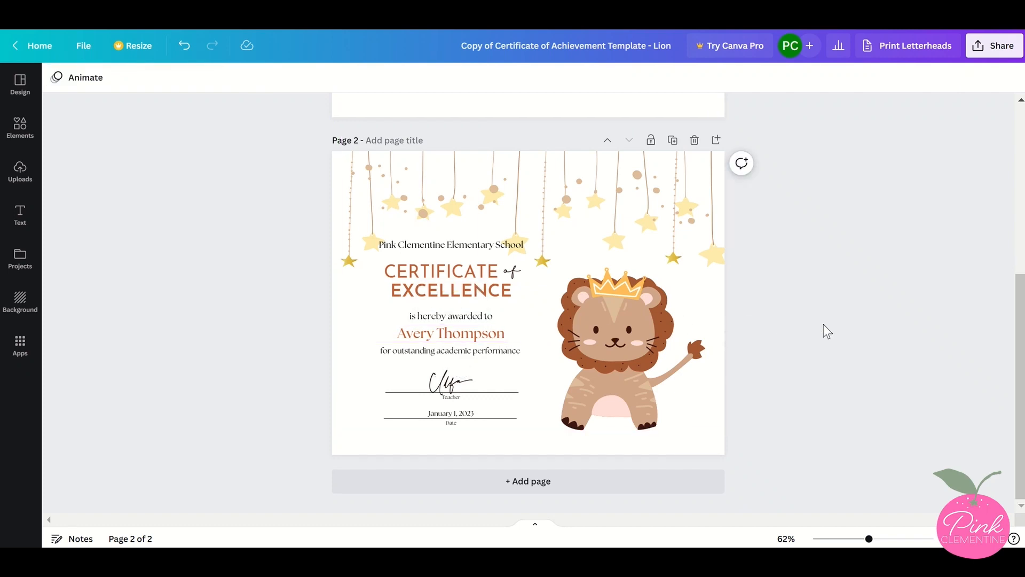
Download both pages as a PDF Print file with Flatten PDF enabled
scroll(823, 325, up, 5)
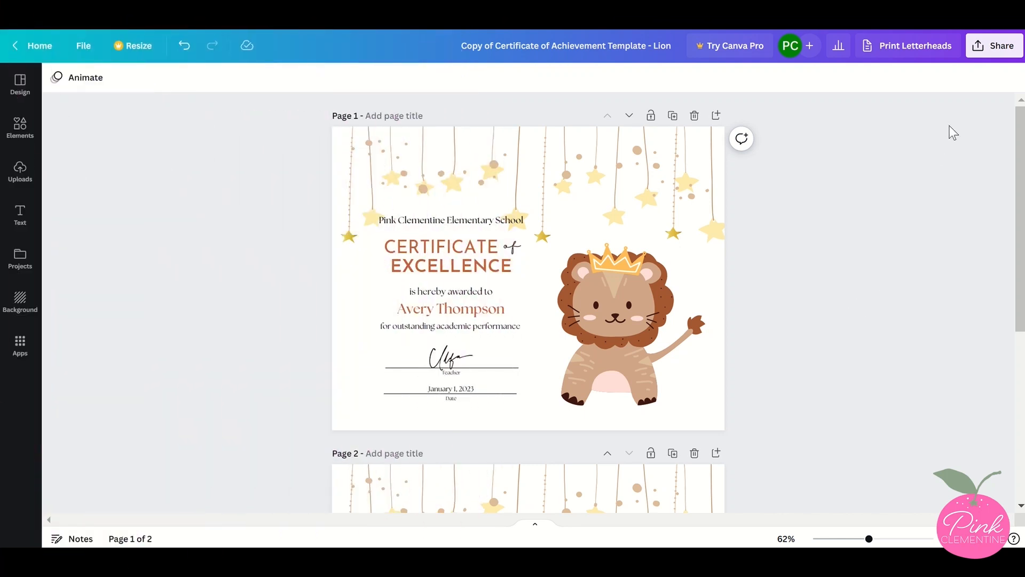
click(983, 56)
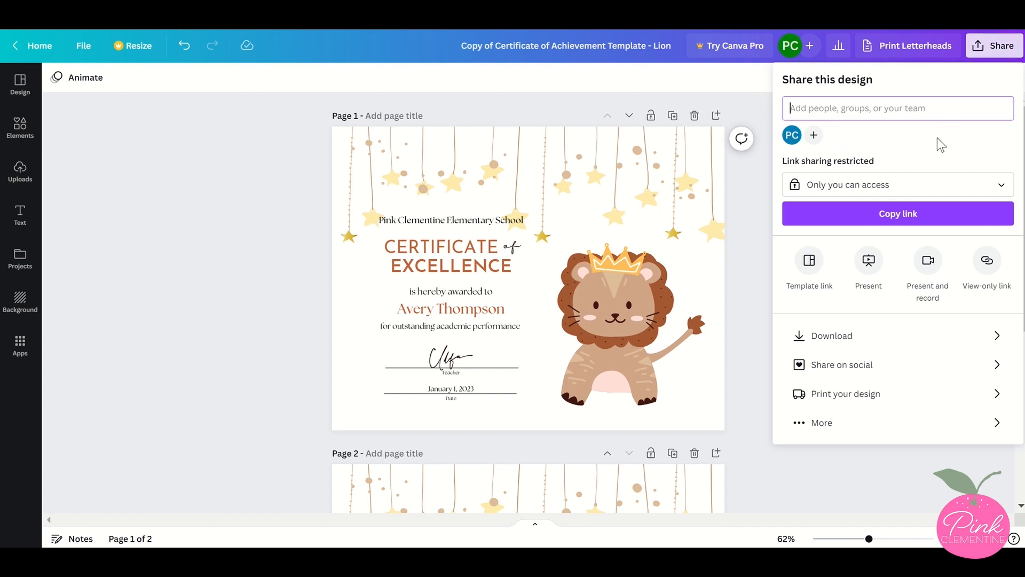
click(890, 344)
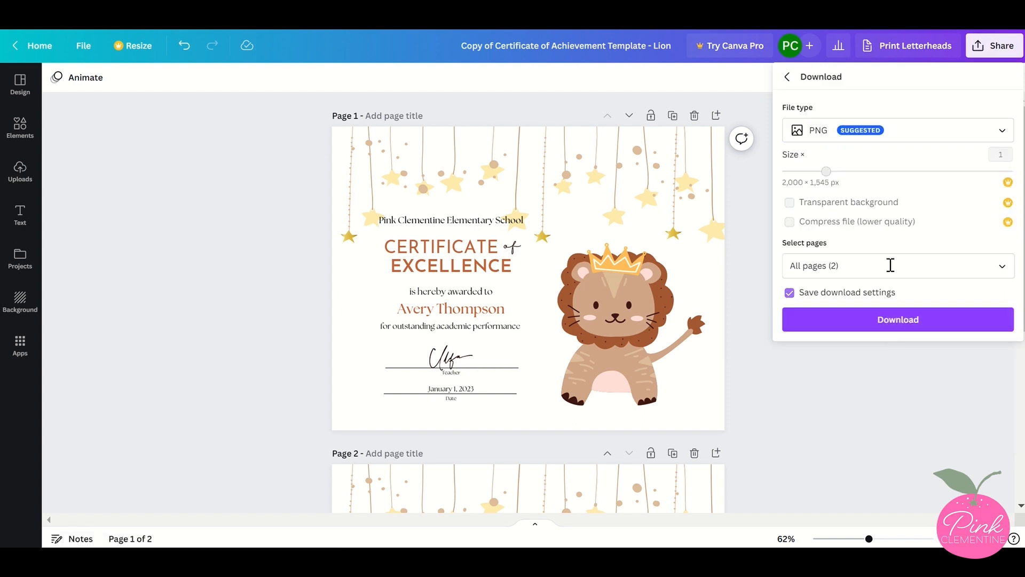
click(905, 137)
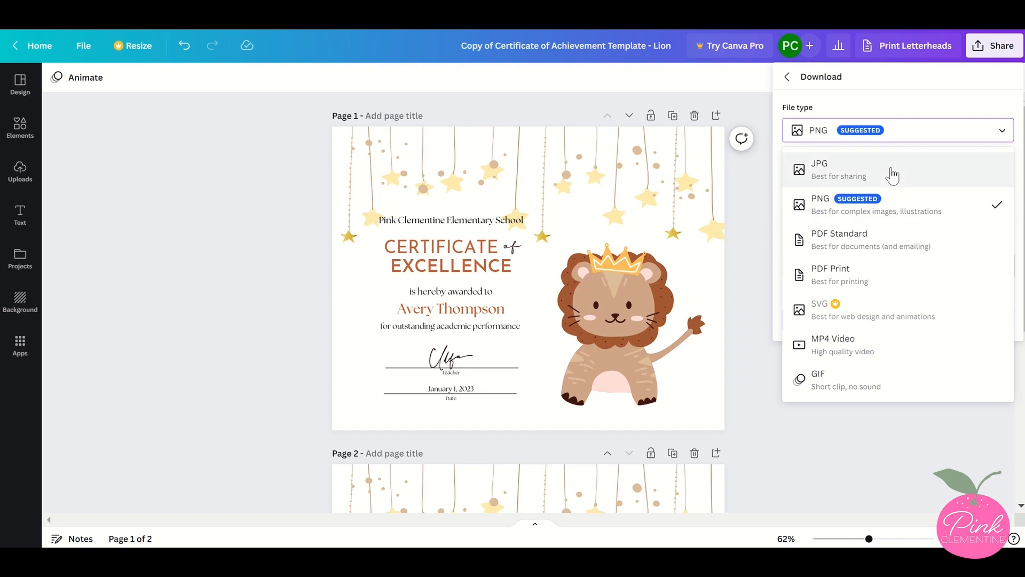
click(889, 280)
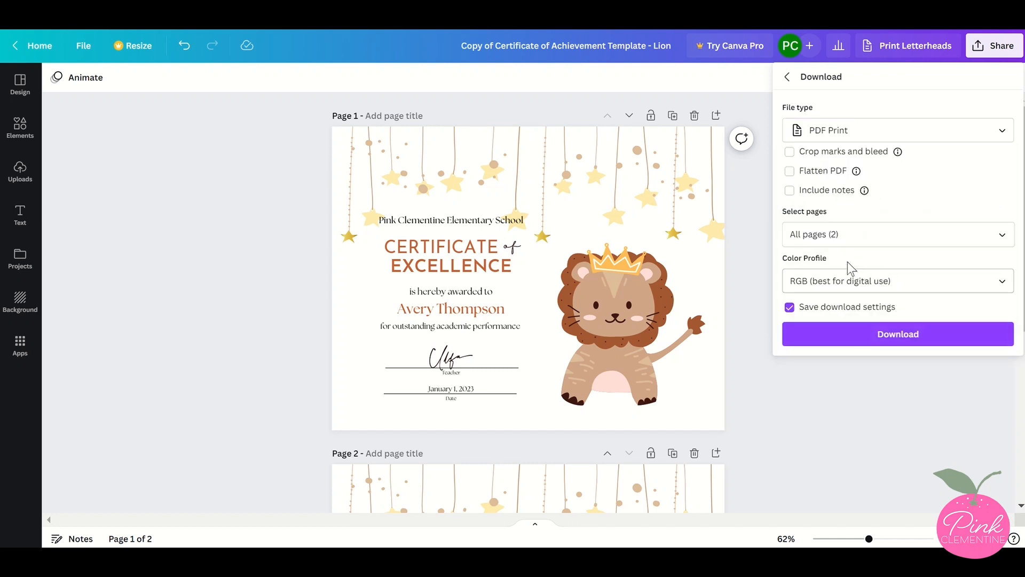
click(790, 171)
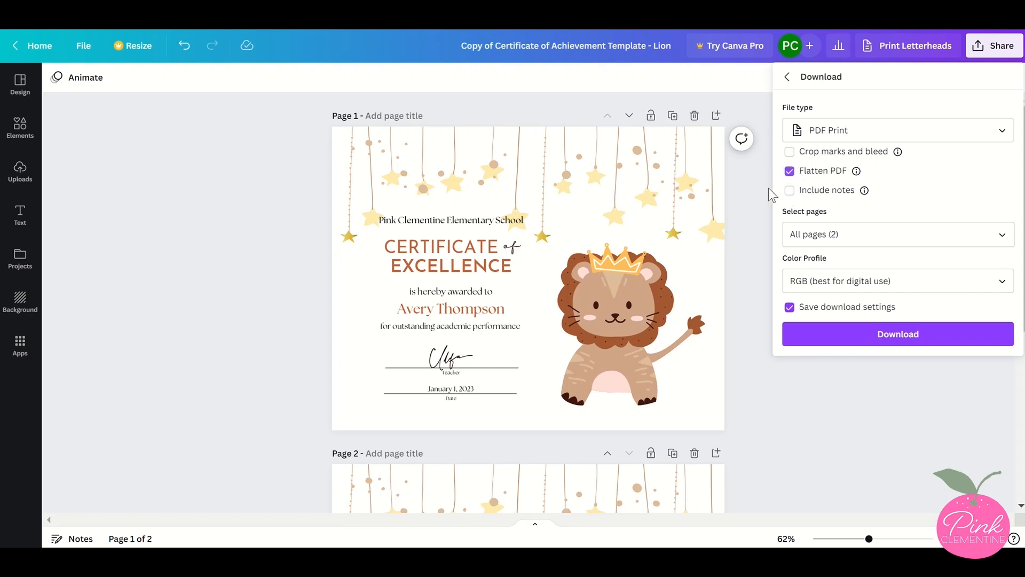
click(793, 335)
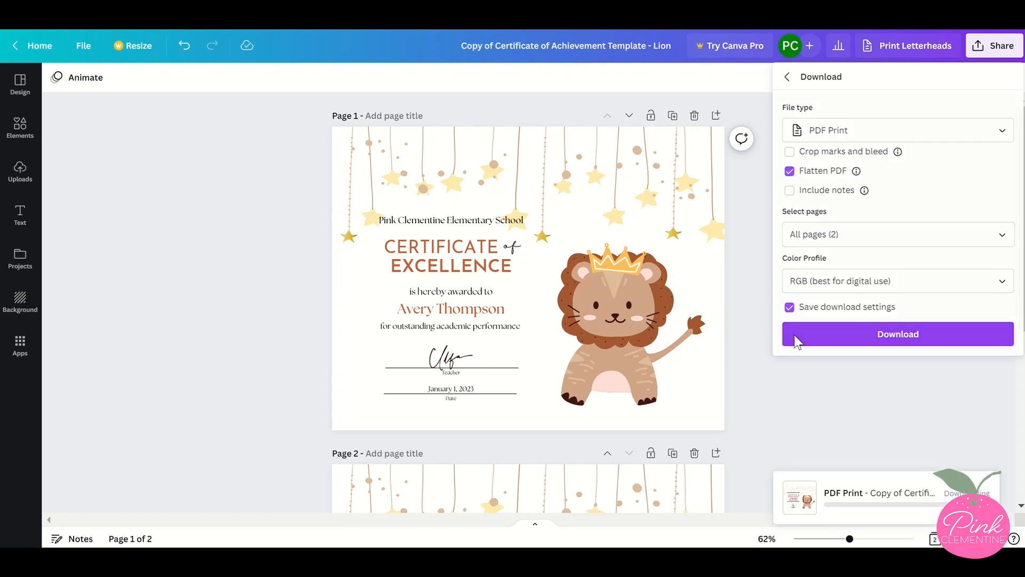